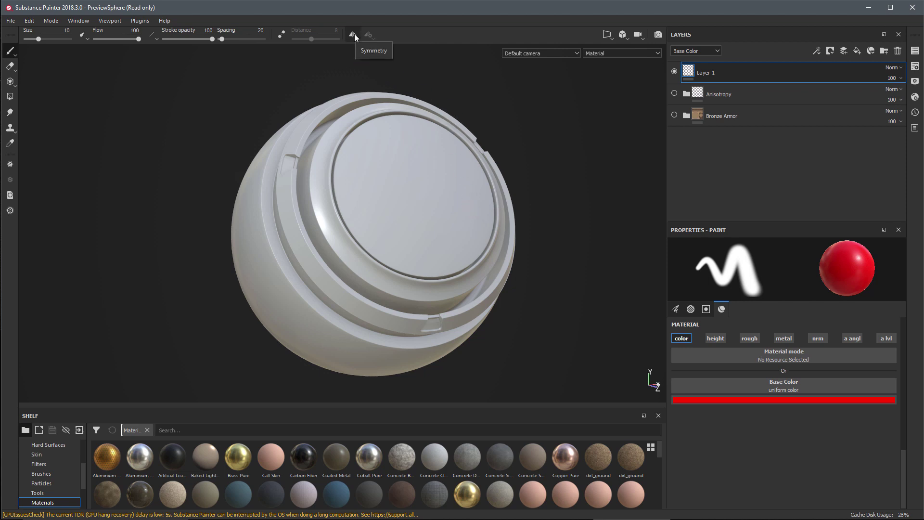
click(353, 35)
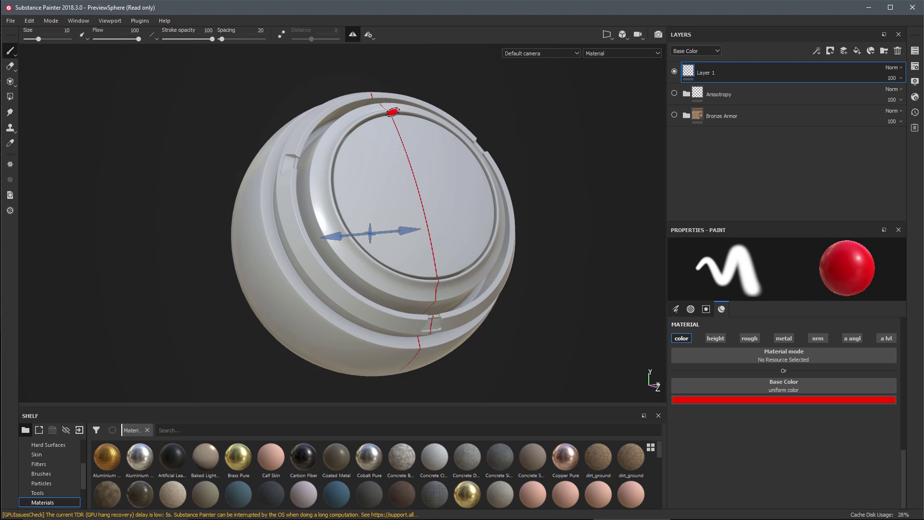
click(369, 35)
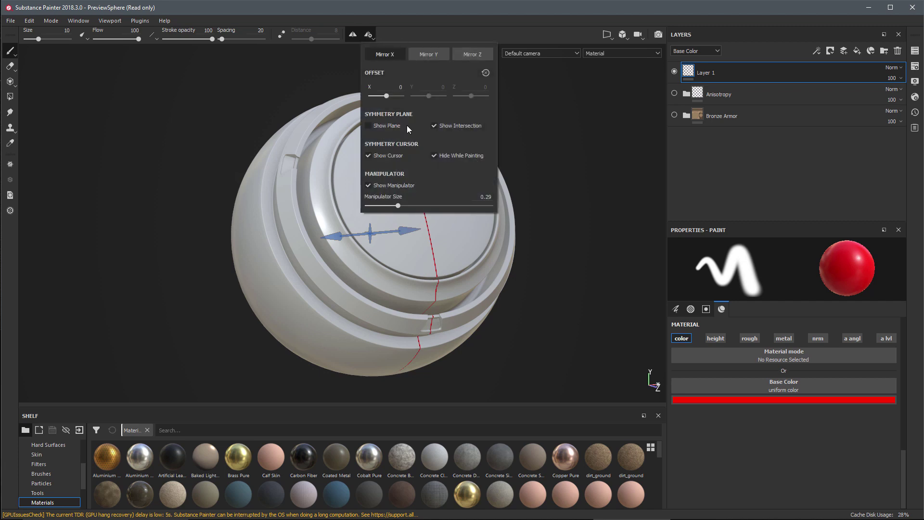
click(393, 125)
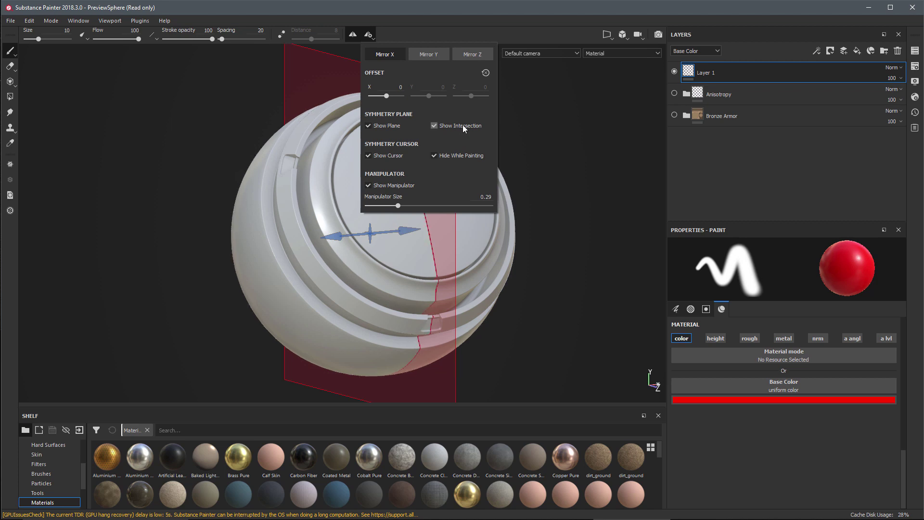
click(415, 129)
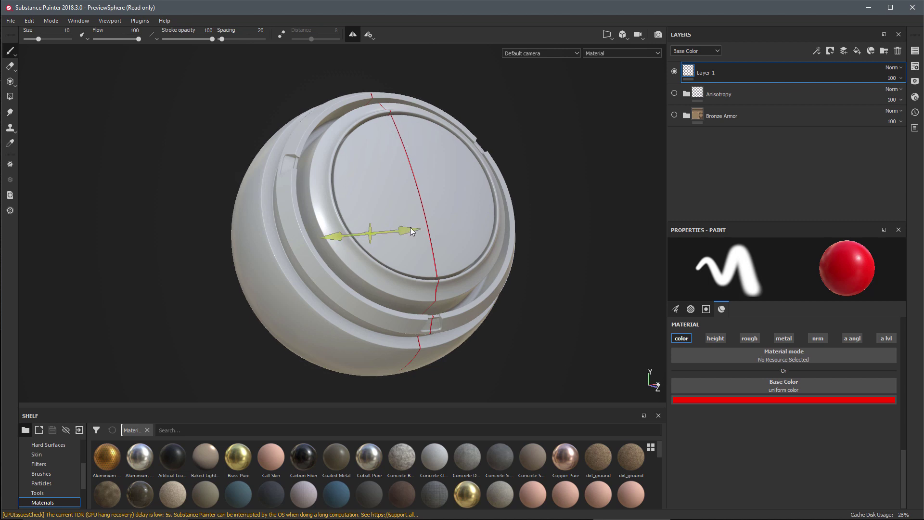
Shift the symmetry plane slightly left, paint a mirrored red stroke on the sphere's top, and set Manipulator Size to 0.3
mouse_move(405, 229)
mouse_down()
mouse_move(341, 232)
mouse_move(473, 233)
mouse_move(388, 241)
mouse_move(406, 244)
mouse_move(470, 218)
mouse_move(487, 226)
mouse_move(391, 224)
mouse_up()
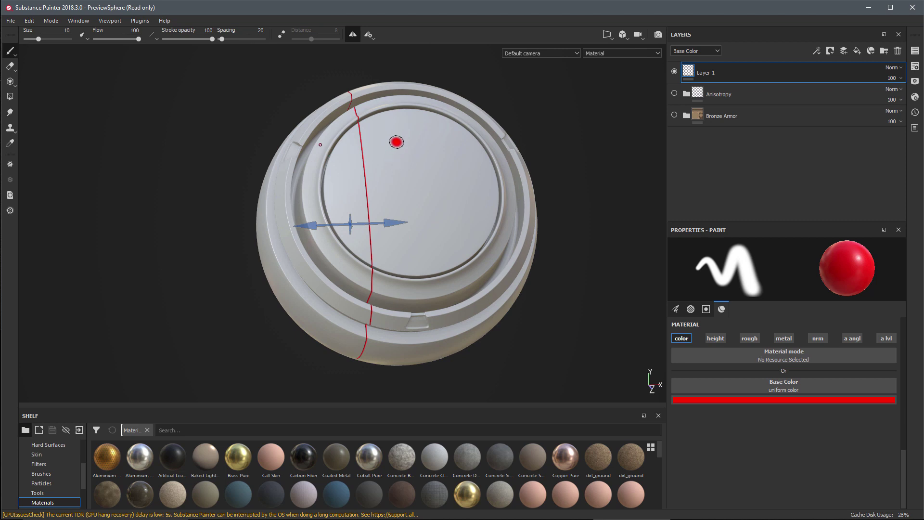
drag(400, 141, 396, 212)
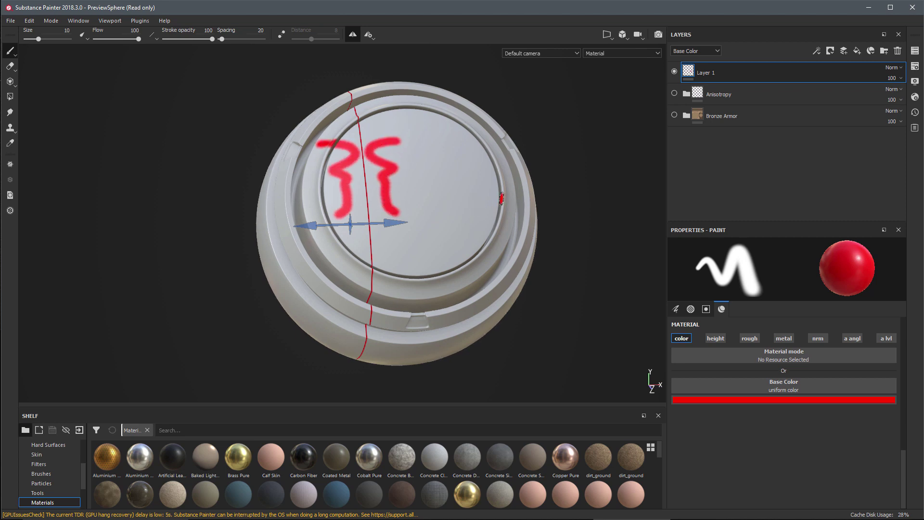
click(369, 35)
drag(397, 205, 391, 207)
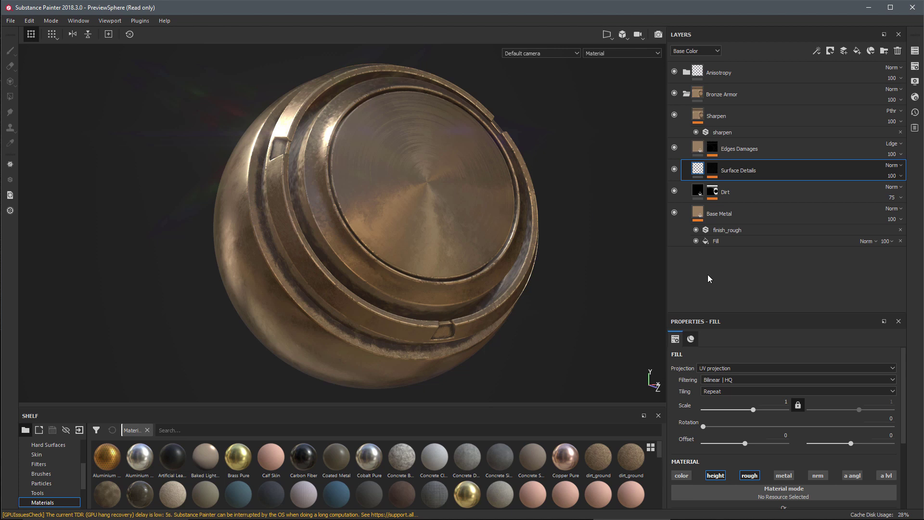
Tag Surface Details red and the Bronze Armor group blue, then clear Surface Details' red tag
right_click(766, 163)
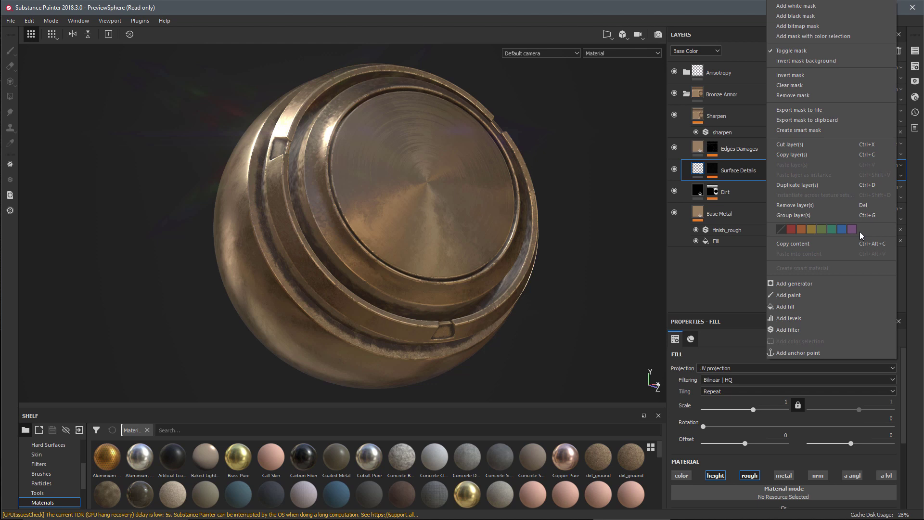
click(791, 230)
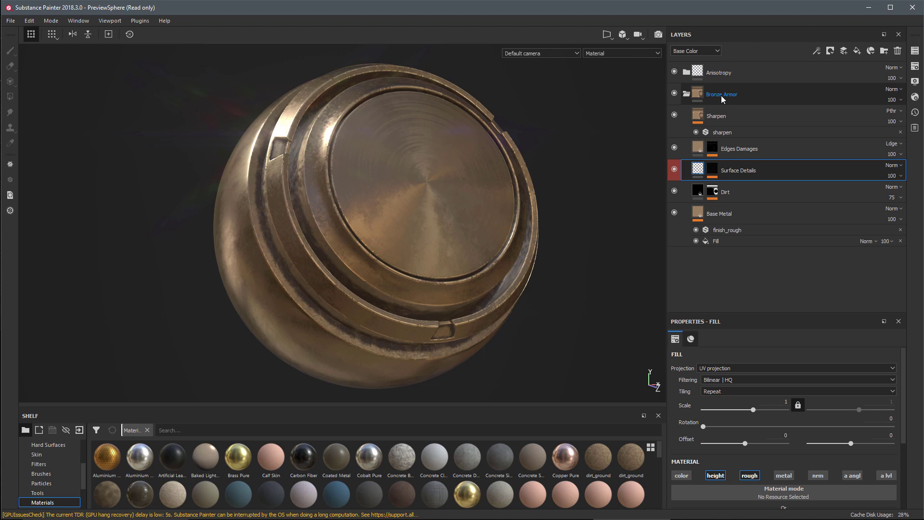
click(759, 98)
right_click(759, 98)
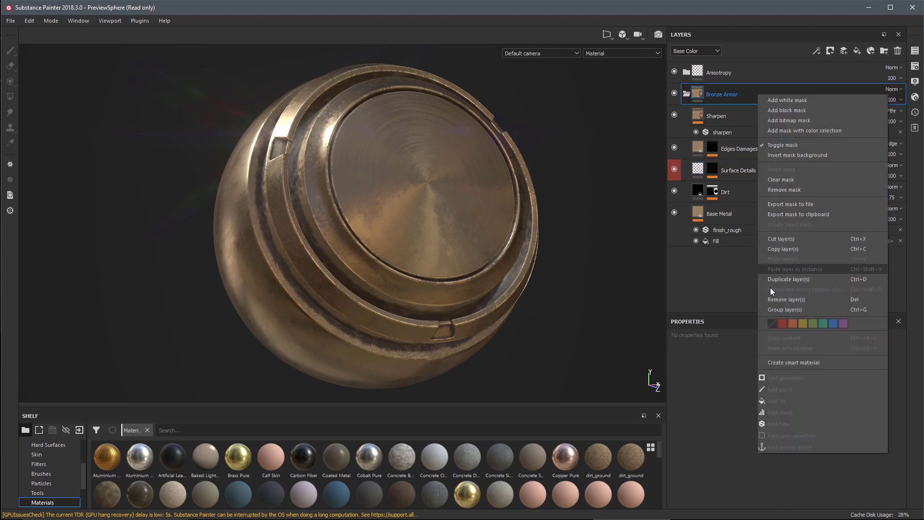
click(834, 323)
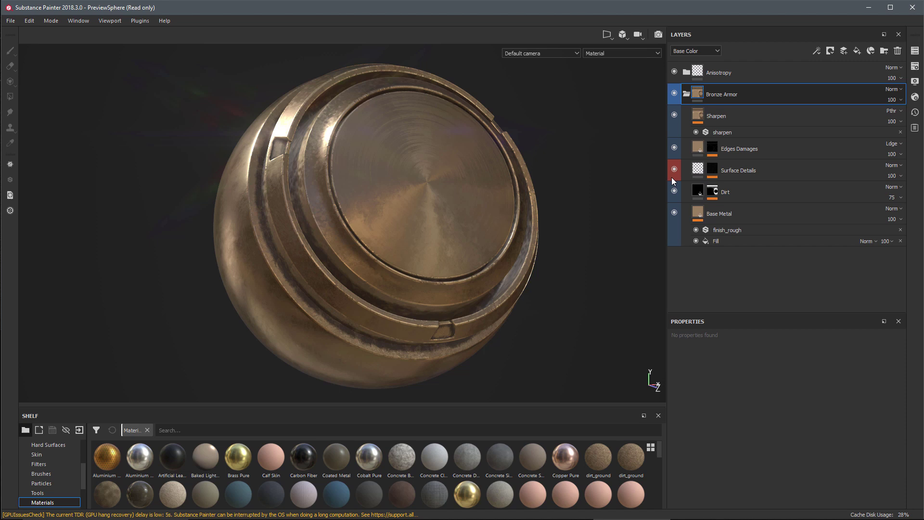
right_click(761, 172)
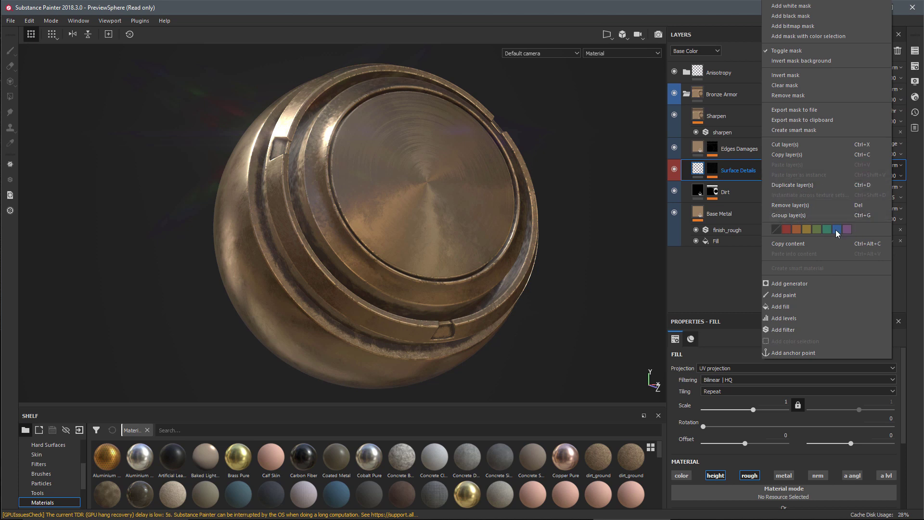
click(778, 230)
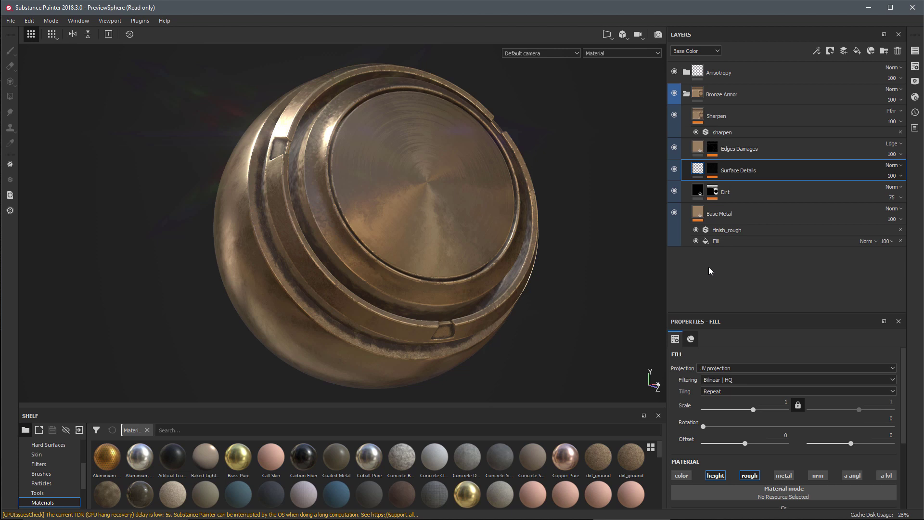
click(674, 114)
drag(674, 114, 672, 197)
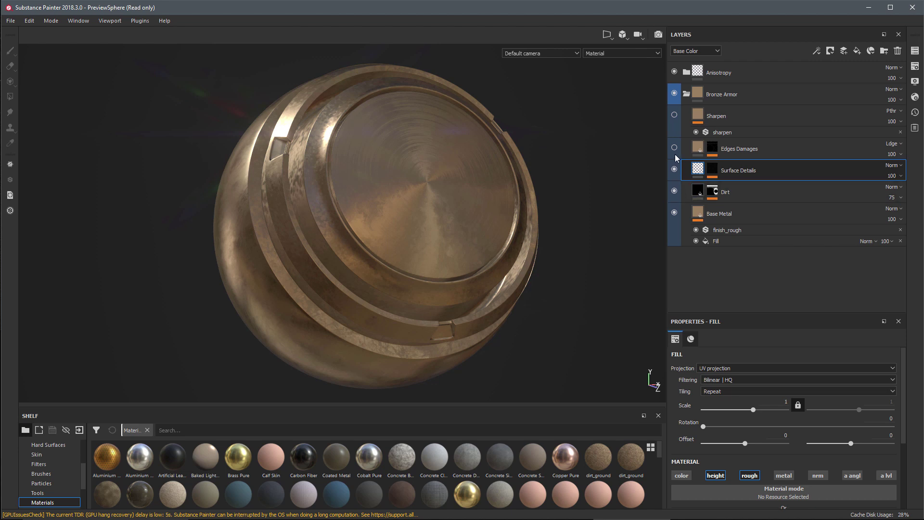
click(674, 112)
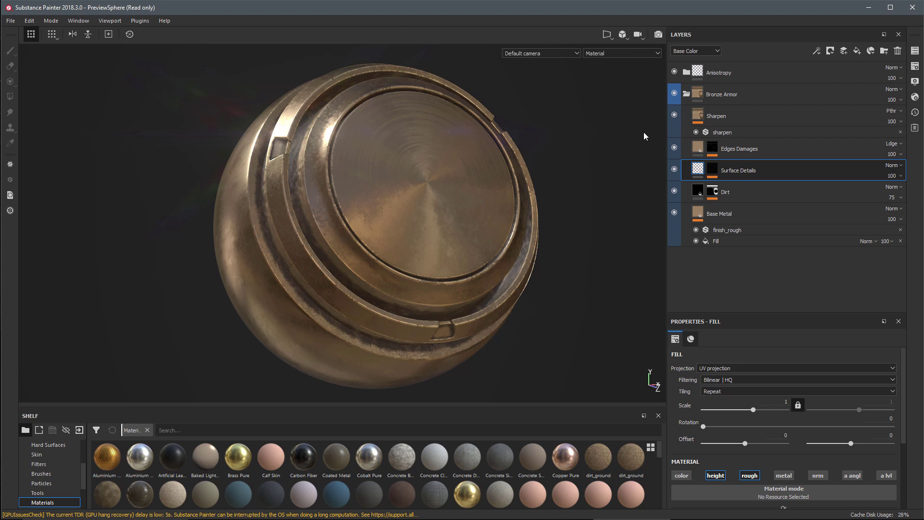
click(758, 214)
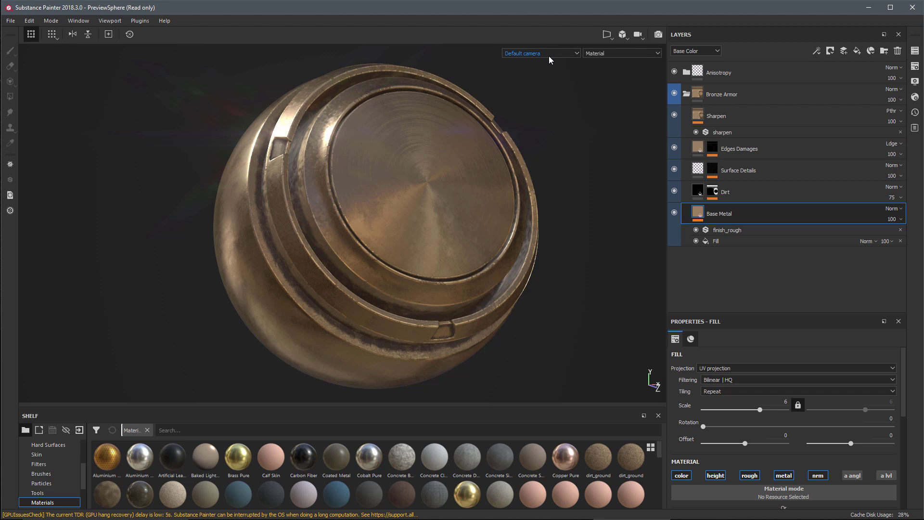
Show the Edges Damages mask in the viewport and add a fill effect to it
click(770, 152)
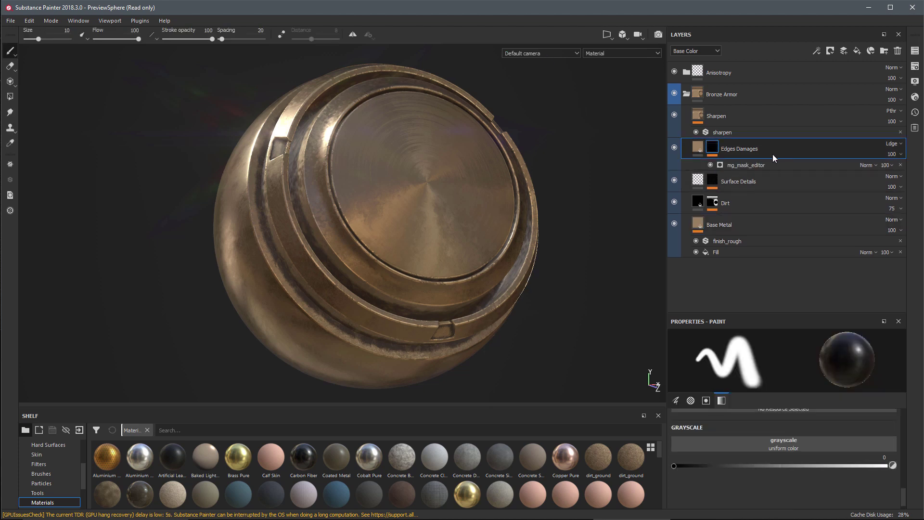
alt+click(712, 148)
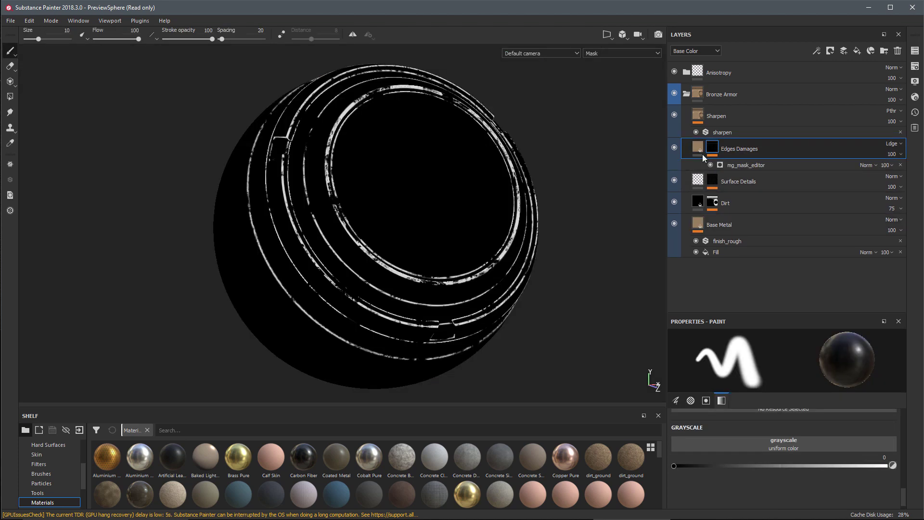
click(742, 165)
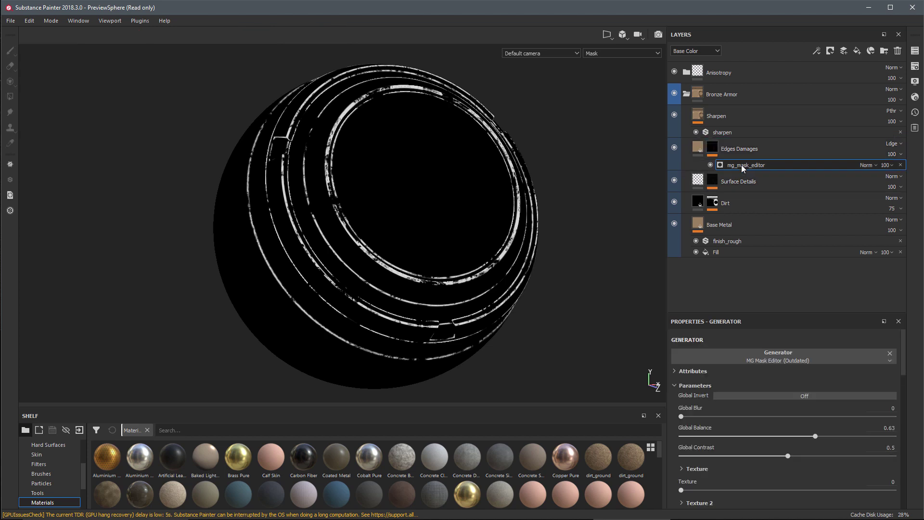
click(818, 52)
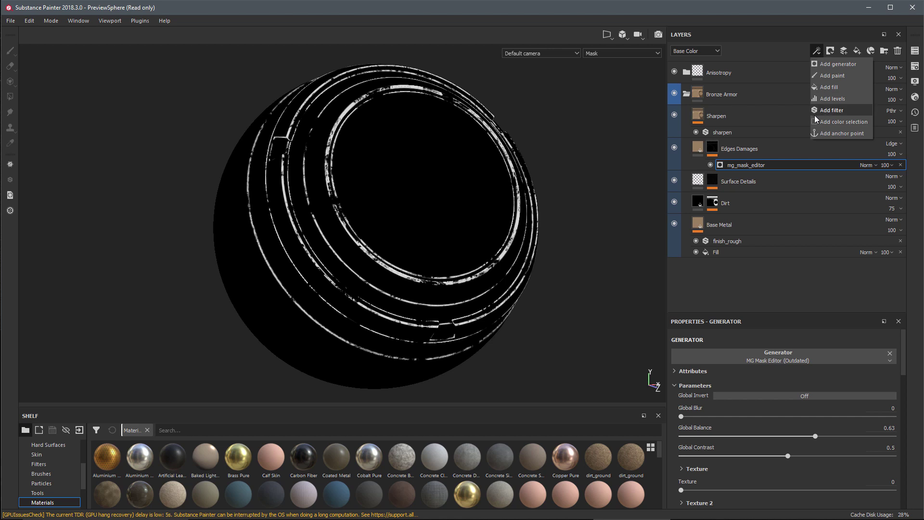
click(829, 87)
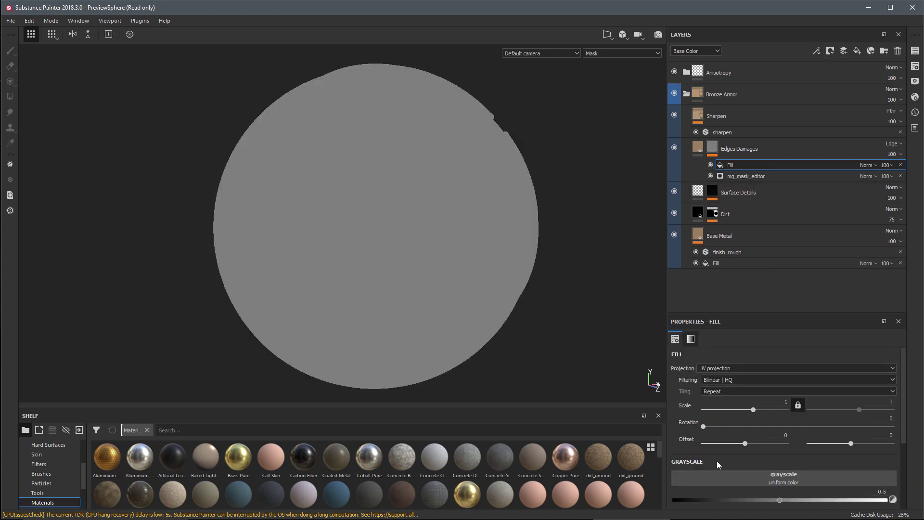
Use Grunge Concrete Old as the fill texture with Balance 0.22 and Contrast 0.37
click(717, 477)
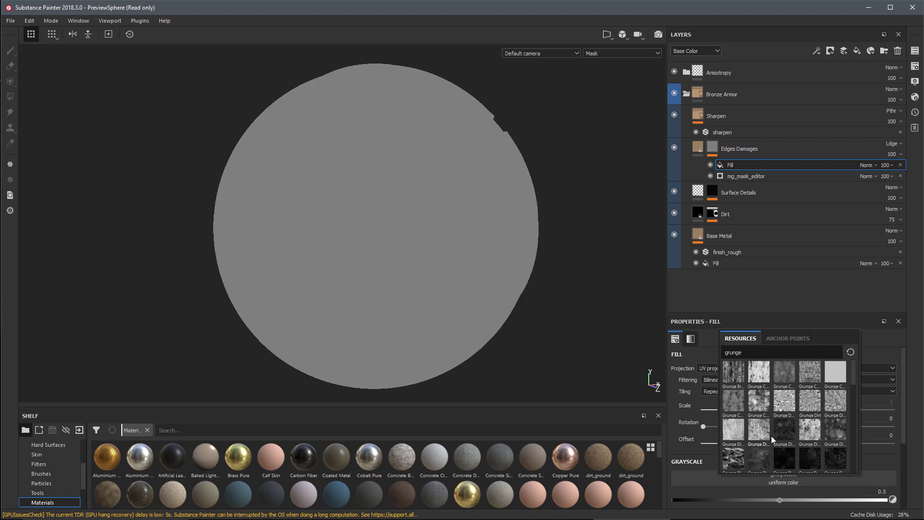
click(758, 391)
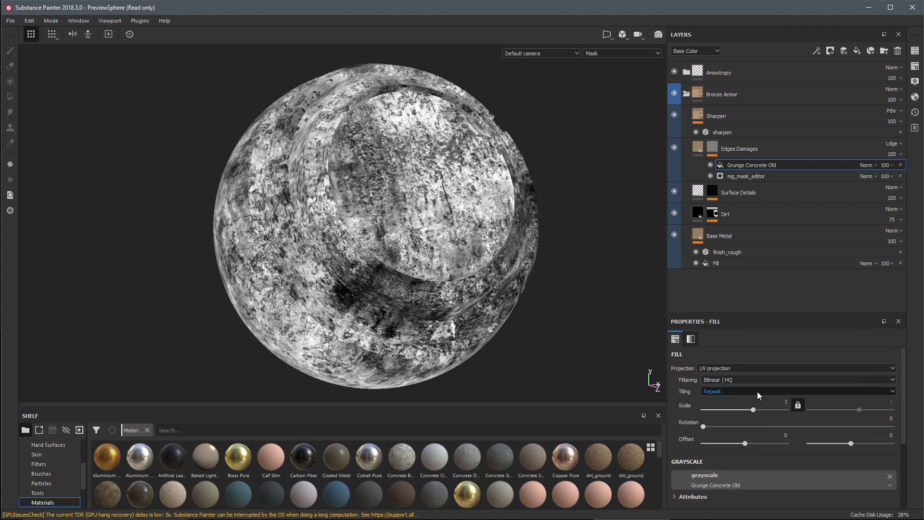
drag(903, 395, 903, 448)
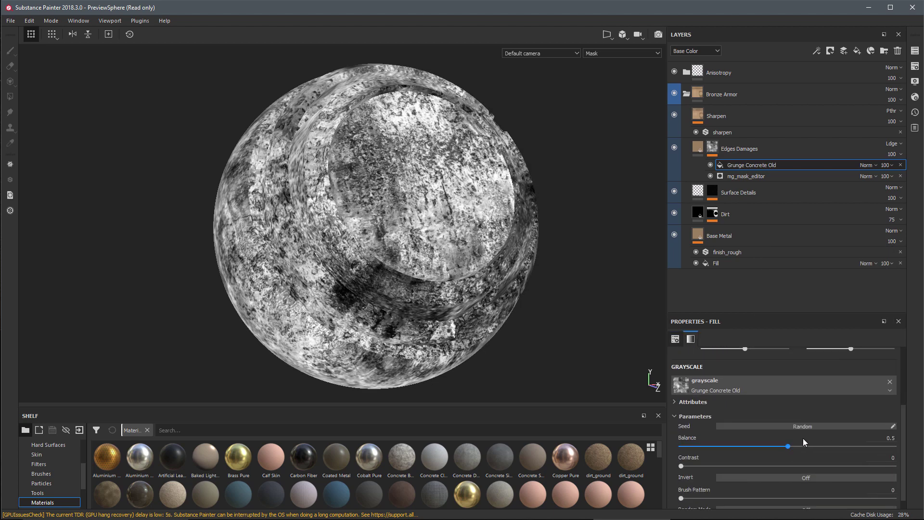
drag(786, 447, 728, 447)
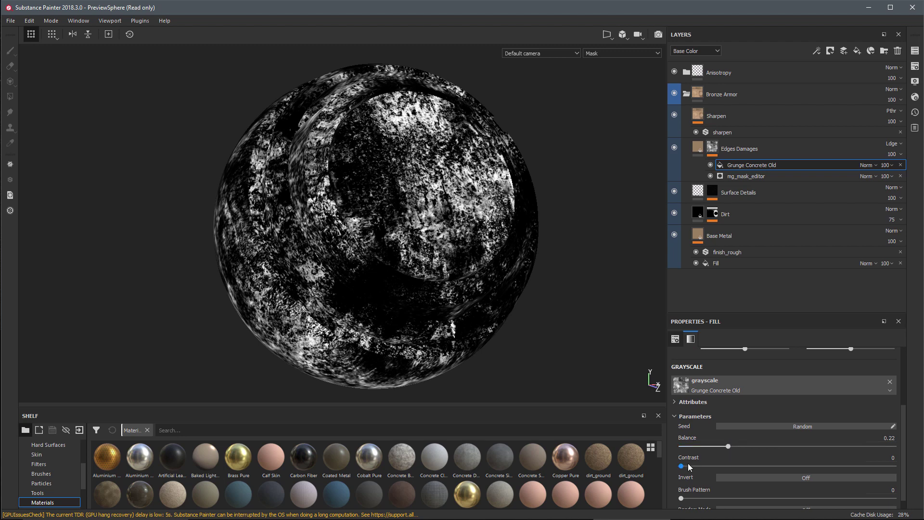
drag(681, 466, 761, 467)
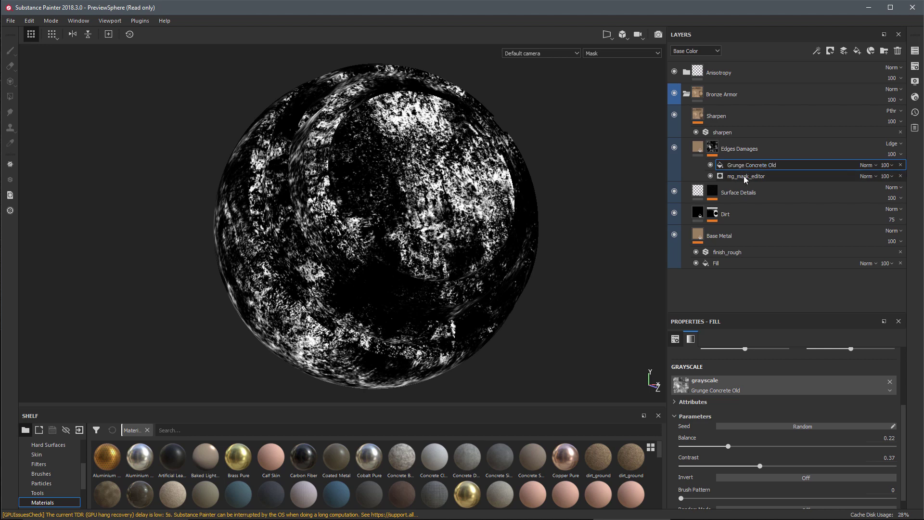
Cycle Grunge Concrete Old's blend mode from Multiply through Divide to Subtract, then return to Material view
click(865, 165)
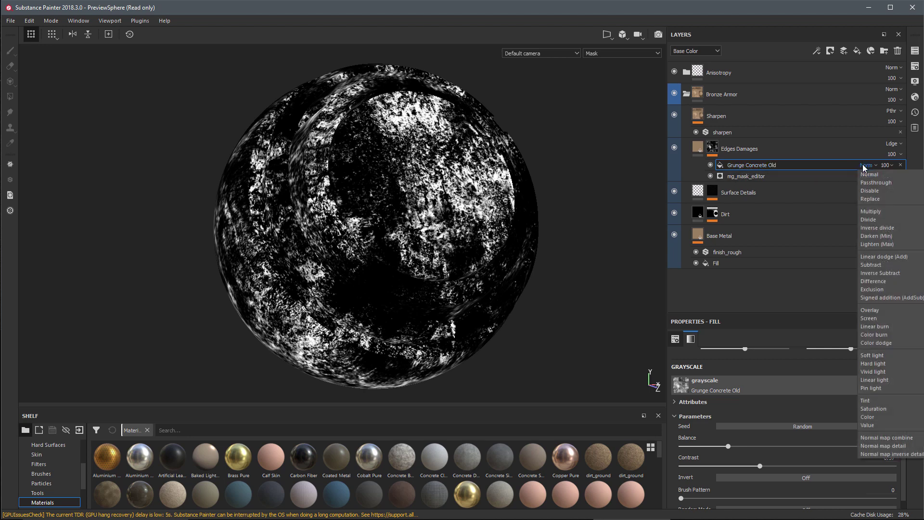
click(869, 212)
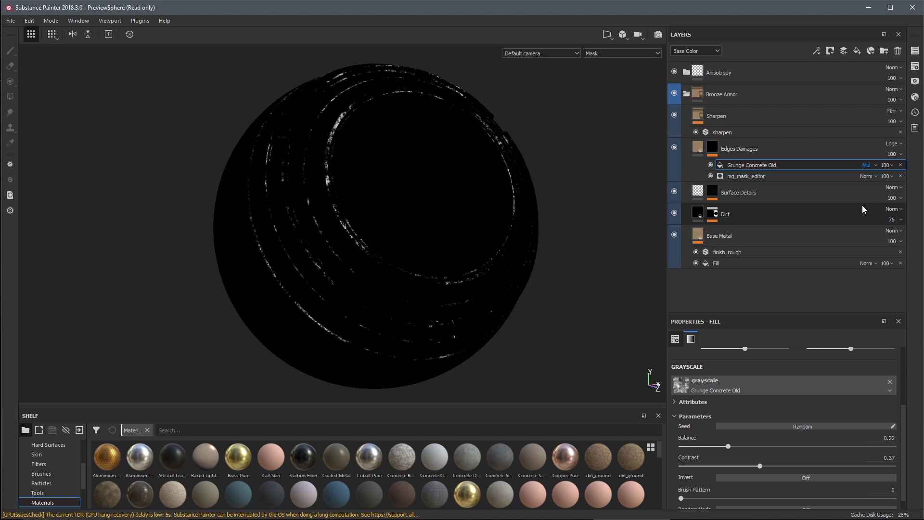
key(Down)
key(Down)
key(Down)
key(Down)
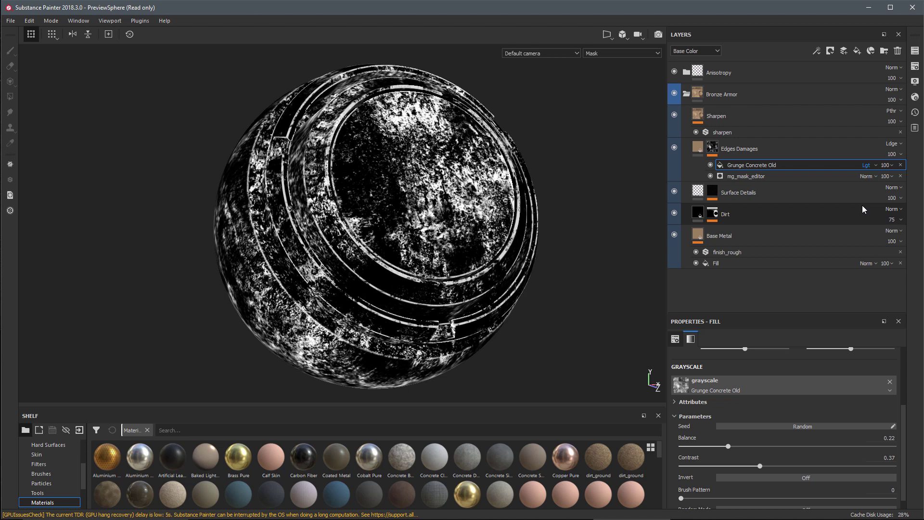
key(Down)
key(Down)
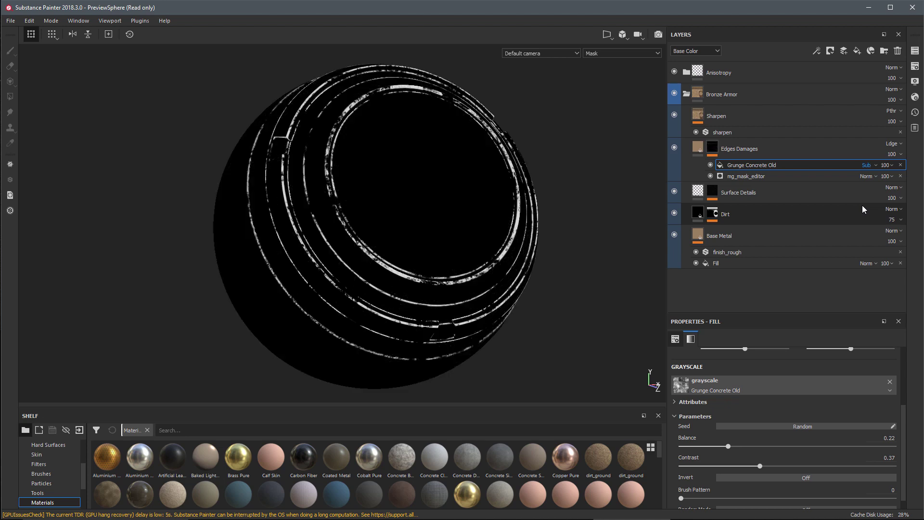
key(Down)
key(Up)
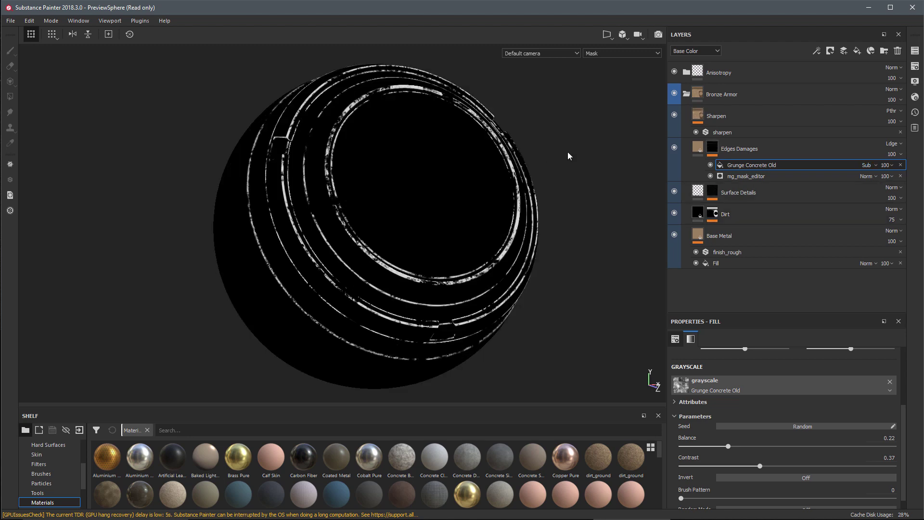
key(m)
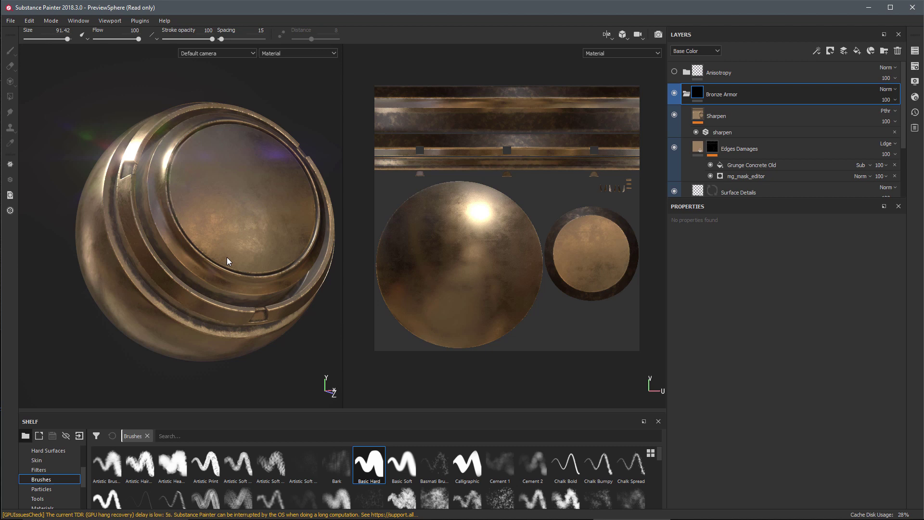
Enlarge the shelf and place a Baked Lighting Environment filter above the Bronze Armor group
drag(49, 413, 58, 370)
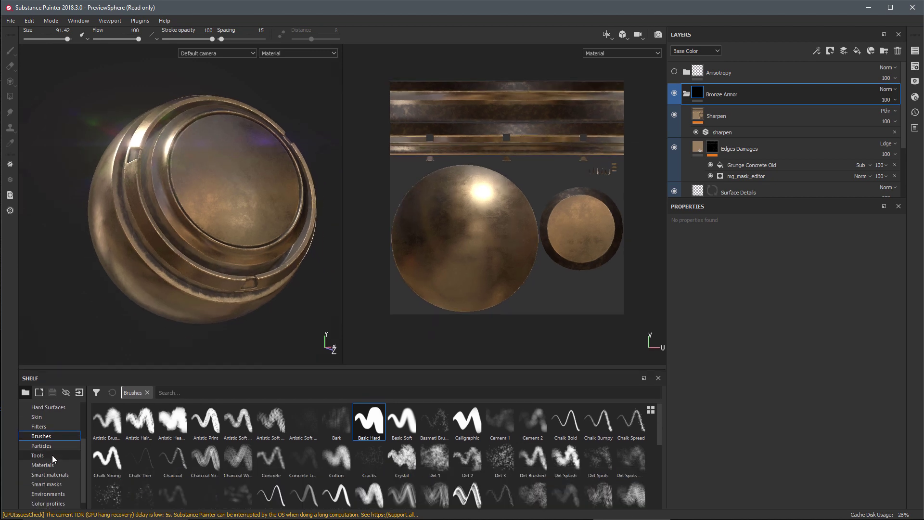
scroll(82, 456, down, 1)
scroll(83, 457, up, 1)
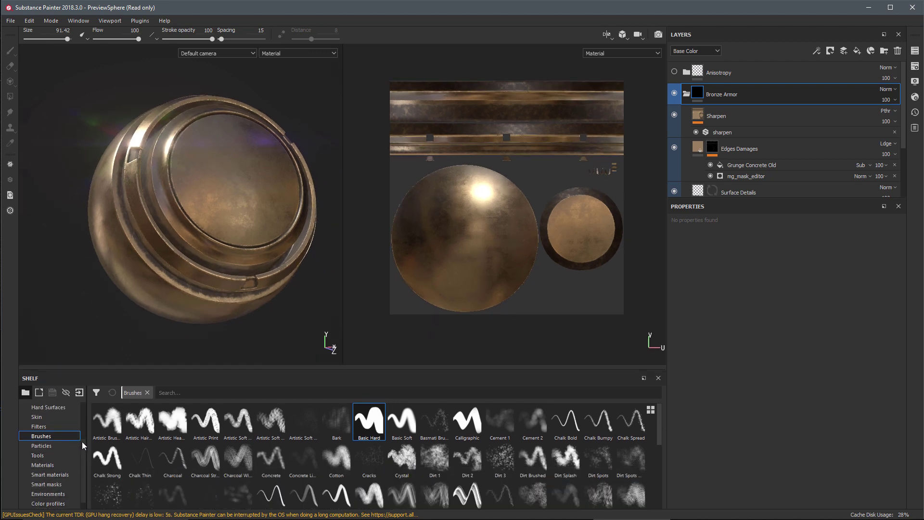
click(38, 427)
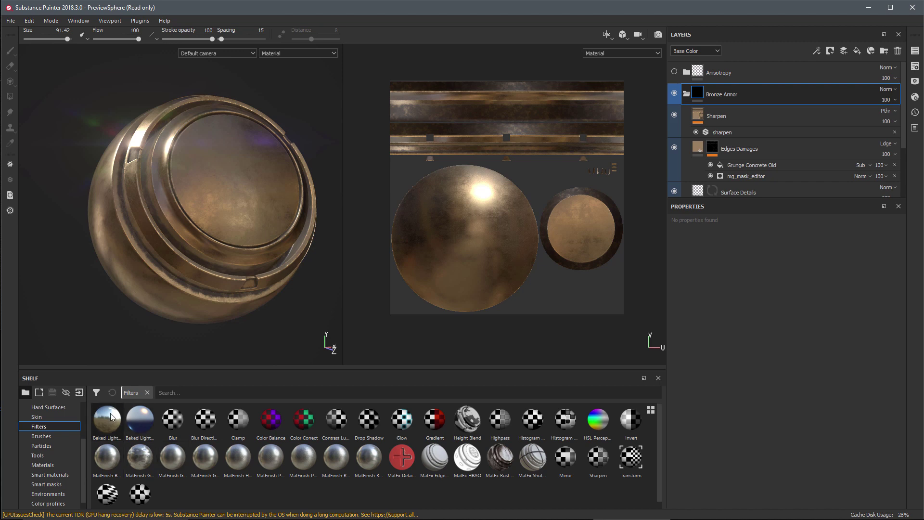
mouse_move(110, 417)
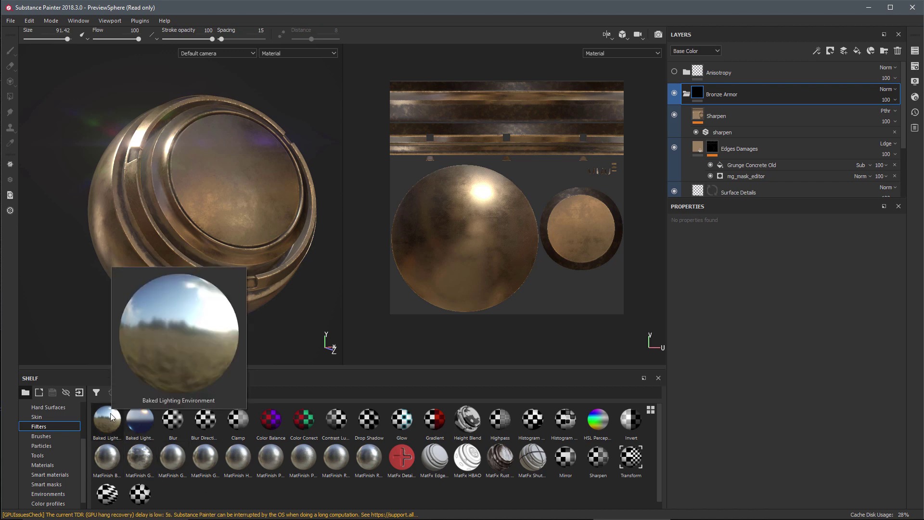
drag(111, 417, 769, 84)
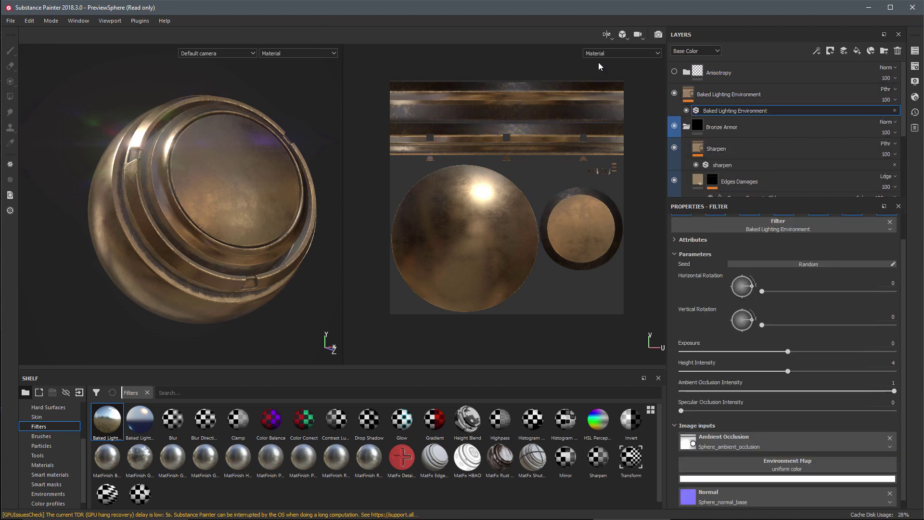
click(610, 53)
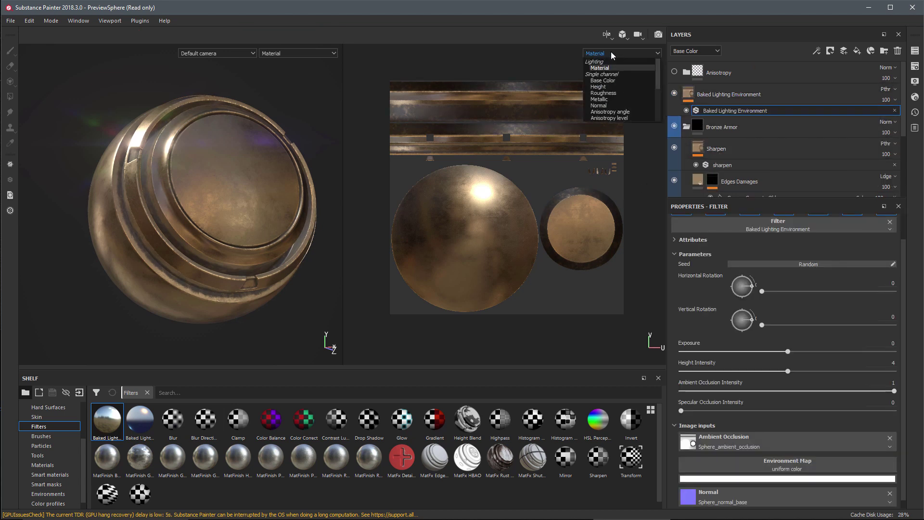
Show the Base Color channel and use Corsica Beach as the baked lighting environment map
click(605, 80)
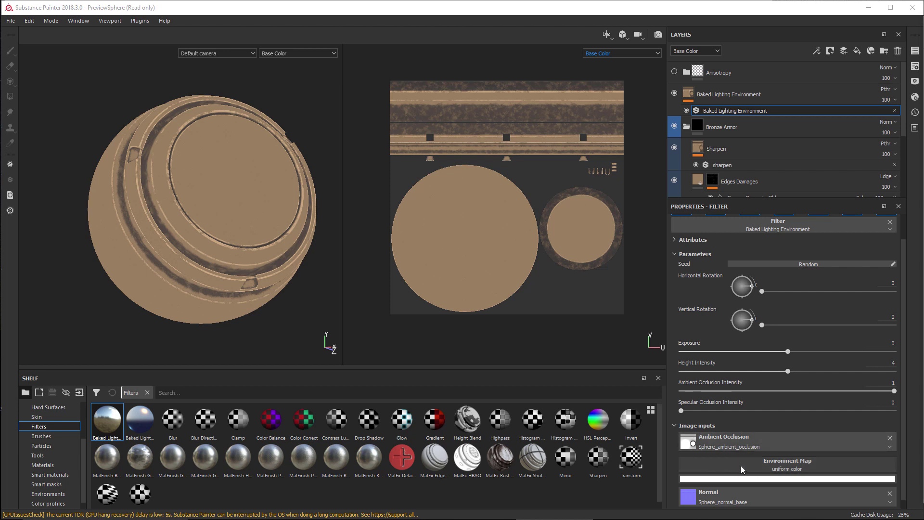
click(703, 462)
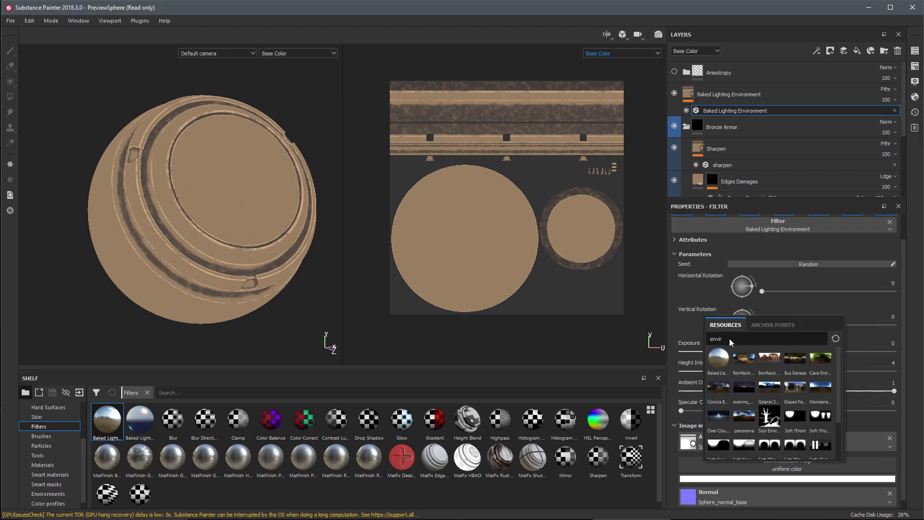
drag(840, 372, 839, 381)
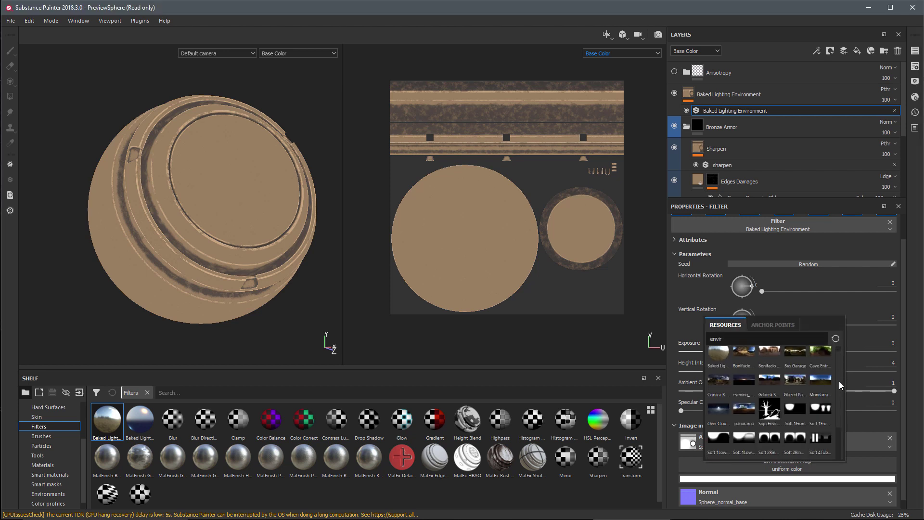
click(717, 381)
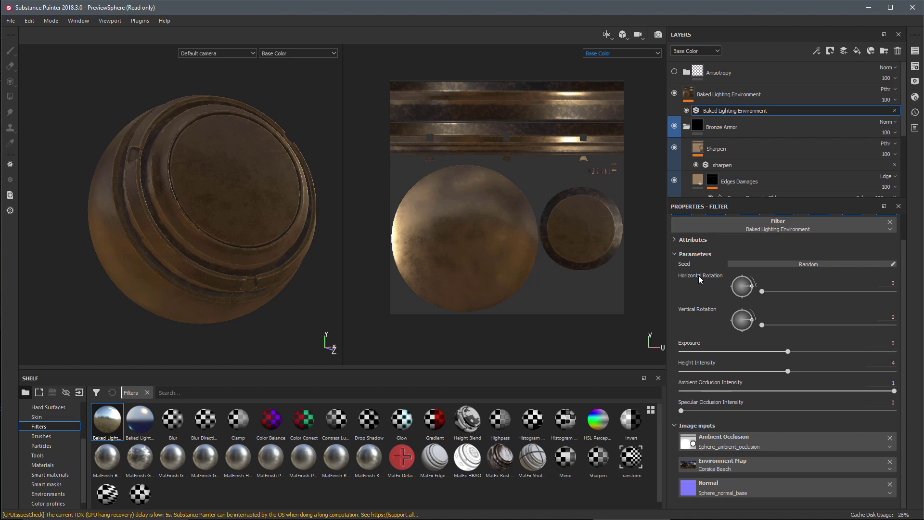
Rotate the baked lighting to Horizontal Rotation 88 and Vertical Rotation 33
drag(765, 290, 795, 291)
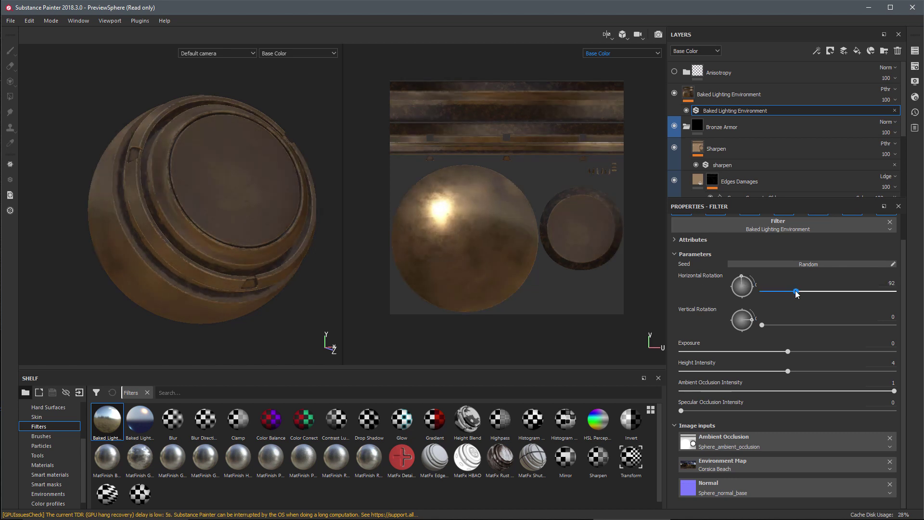
click(769, 325)
mouse_move(770, 325)
mouse_down()
mouse_move(790, 325)
mouse_move(774, 326)
mouse_up()
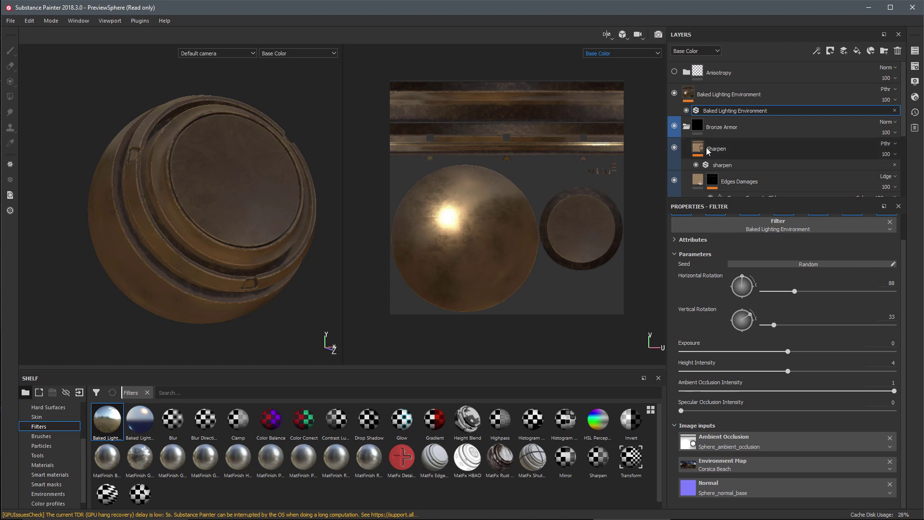
click(770, 127)
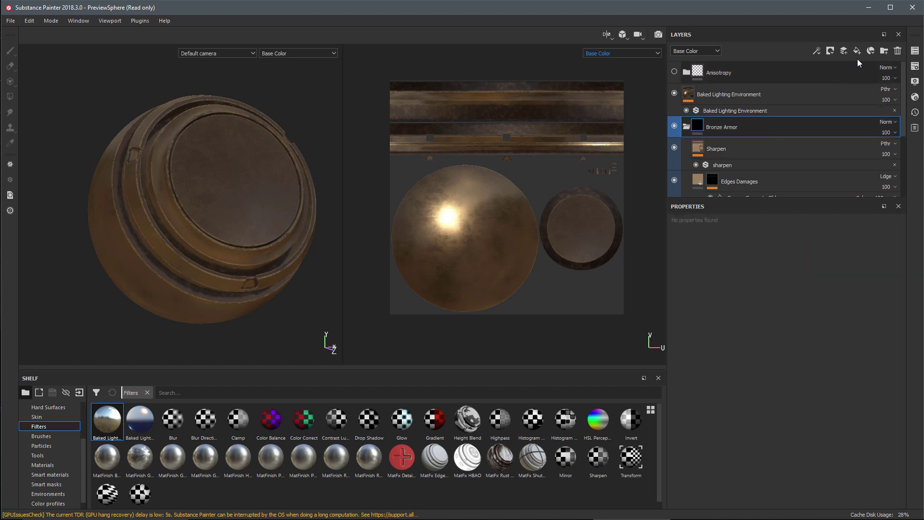
Add a paint layer above Bronze Armor, select Layer 1, and show Hard Surfaces stamps in the shelf
click(845, 51)
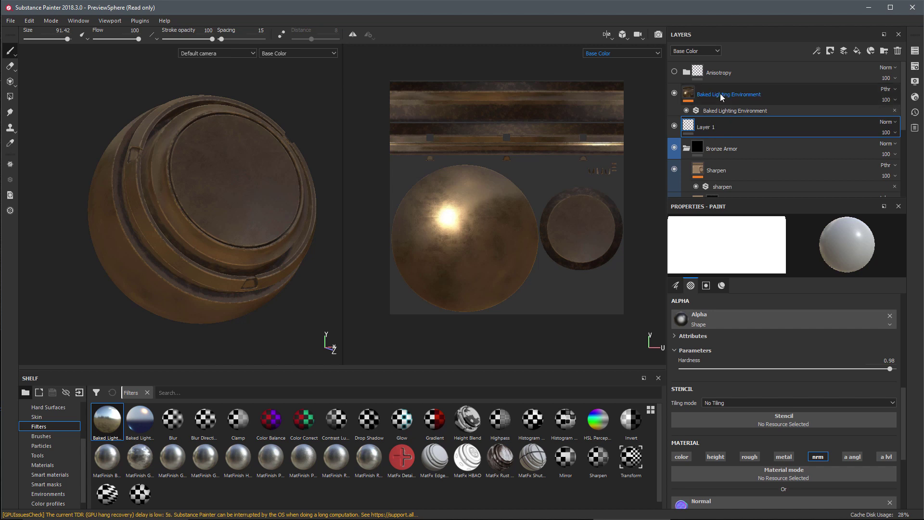
click(725, 124)
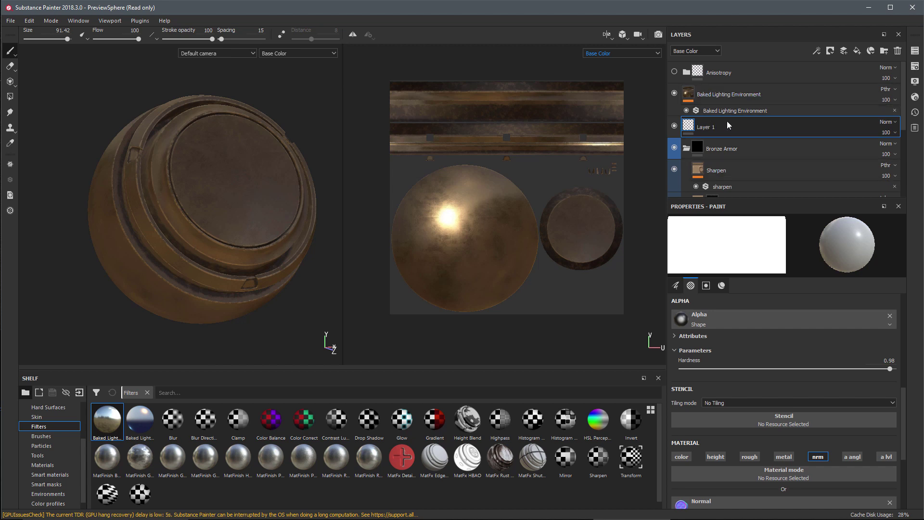
scroll(751, 337, down, 5)
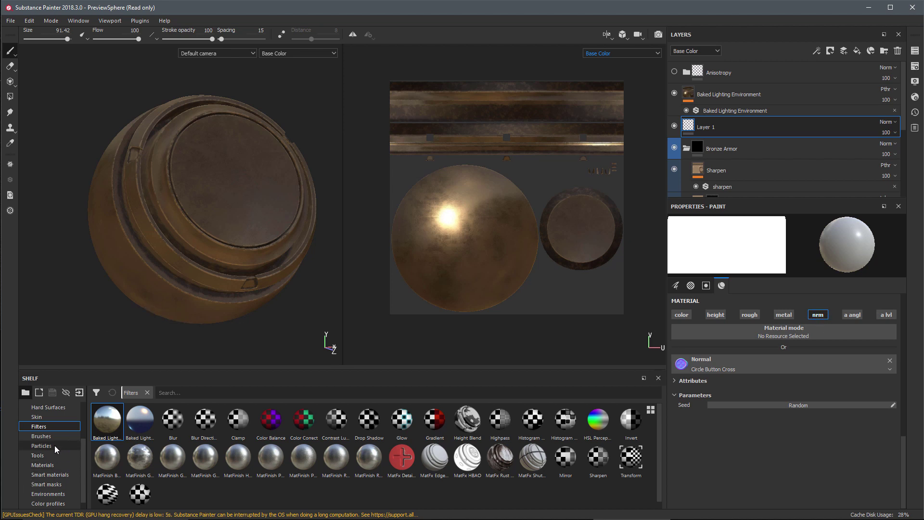
scroll(61, 450, up, 3)
click(50, 465)
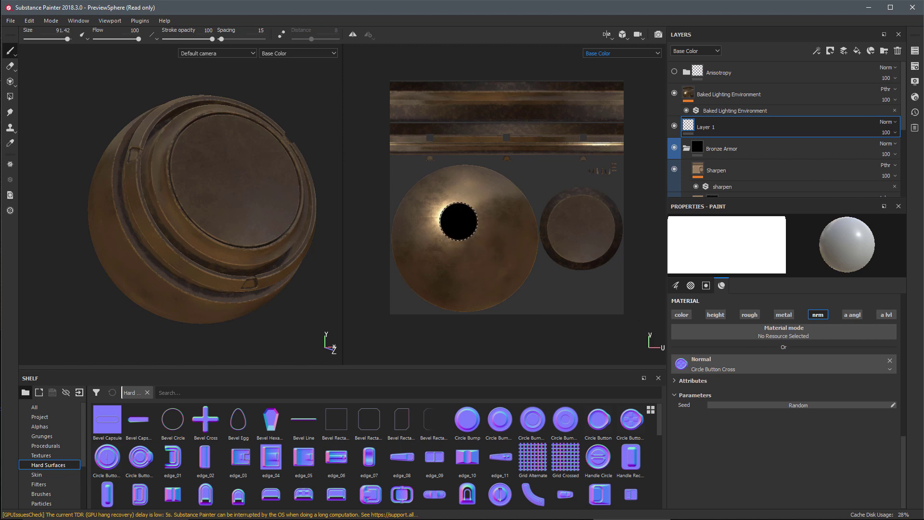
scroll(459, 222, up, 1)
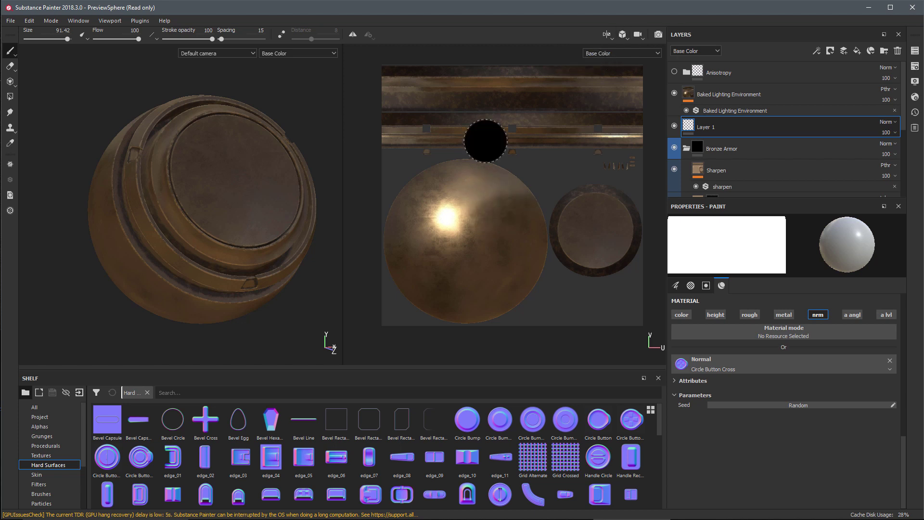
With baked lighting hidden, stamp the Circle Button Cross at the sphere's centre at brush size 97.22, then re-enable lighting
key(m)
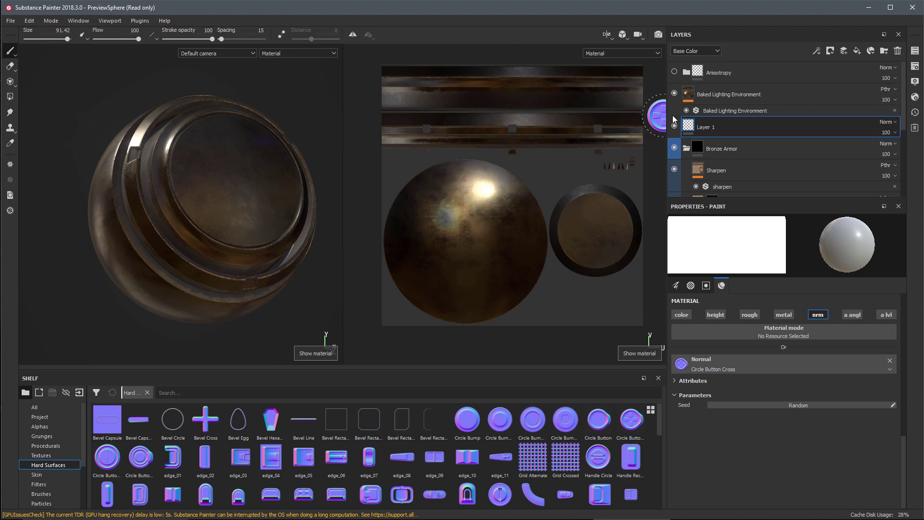
click(675, 93)
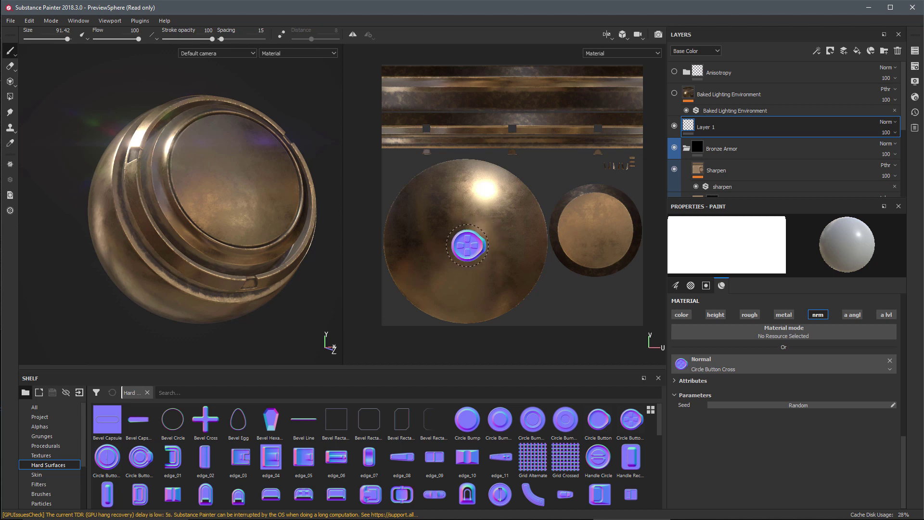
ctrl+right_drag(469, 242, 466, 238)
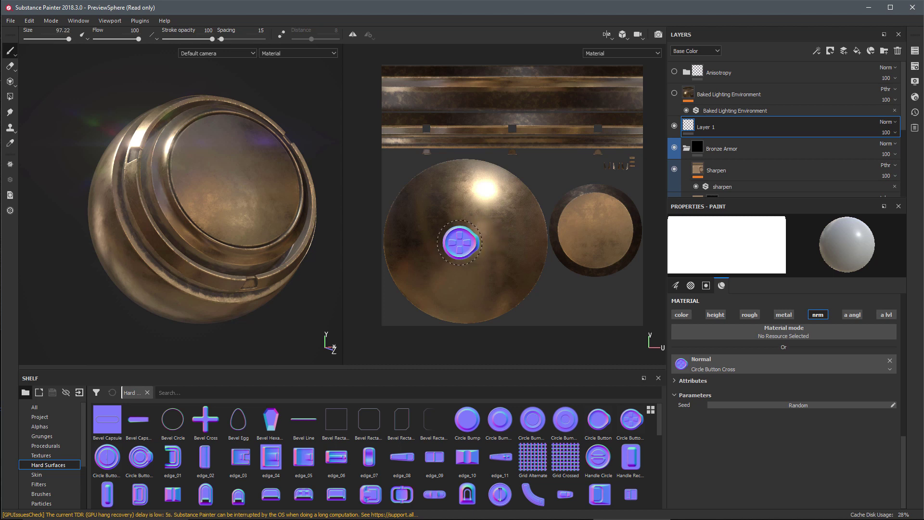
click(469, 237)
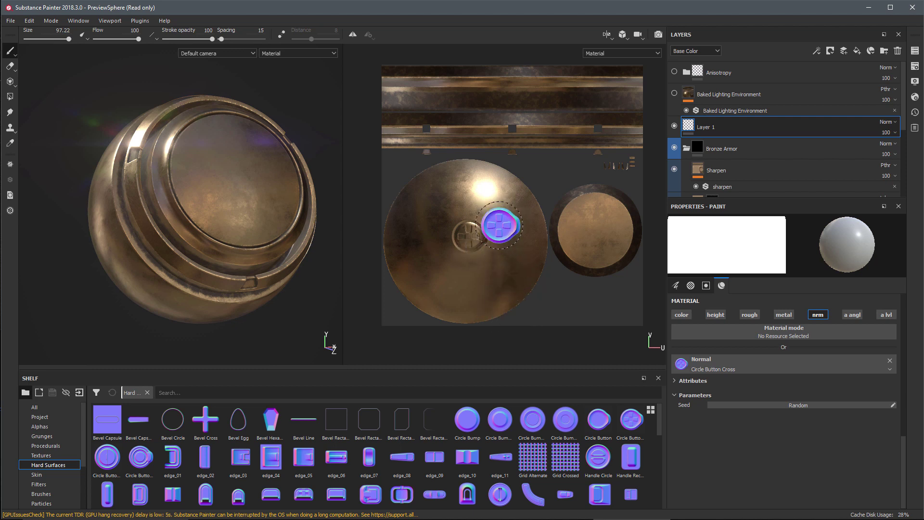
click(674, 93)
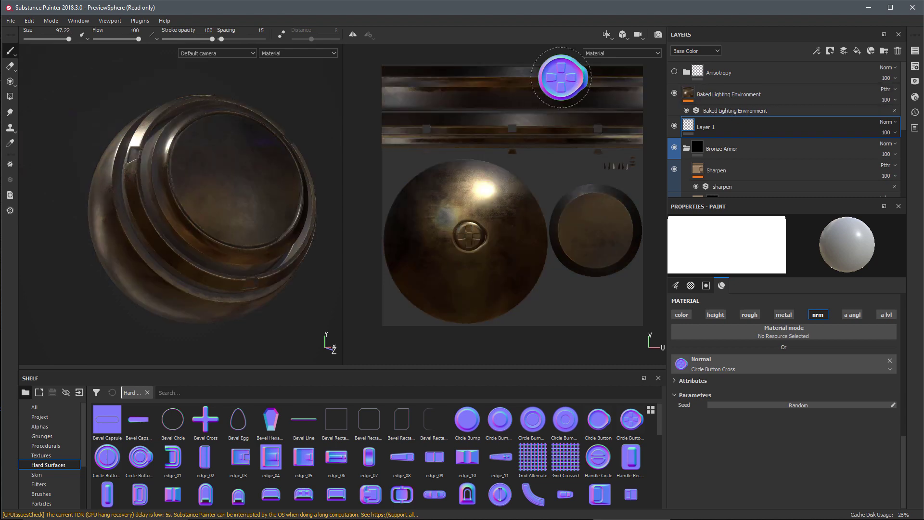
View Base Color, shrink the brush to about 39, and test another horizontal rotation for the baked lighting
key(c)
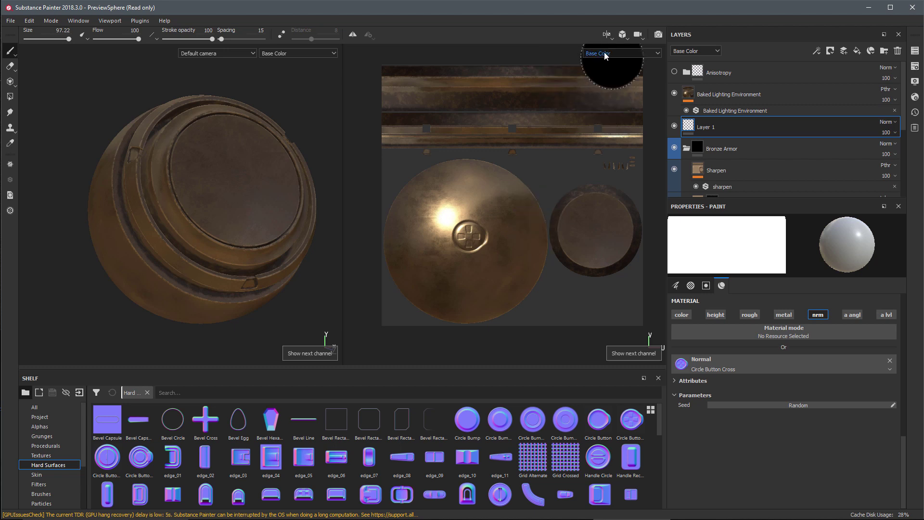
mouse_move(613, 268)
ctrl+right_down()
mouse_move(584, 299)
mouse_move(591, 296)
ctrl+right_up()
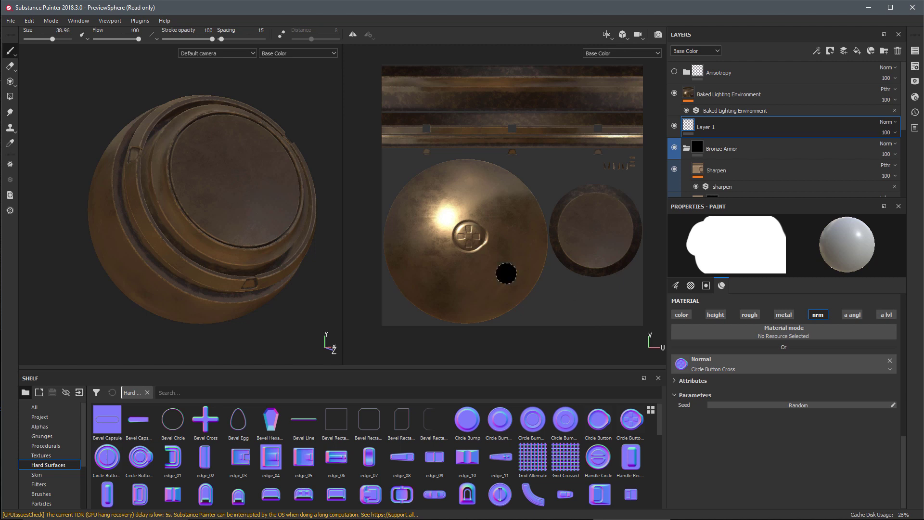
click(733, 112)
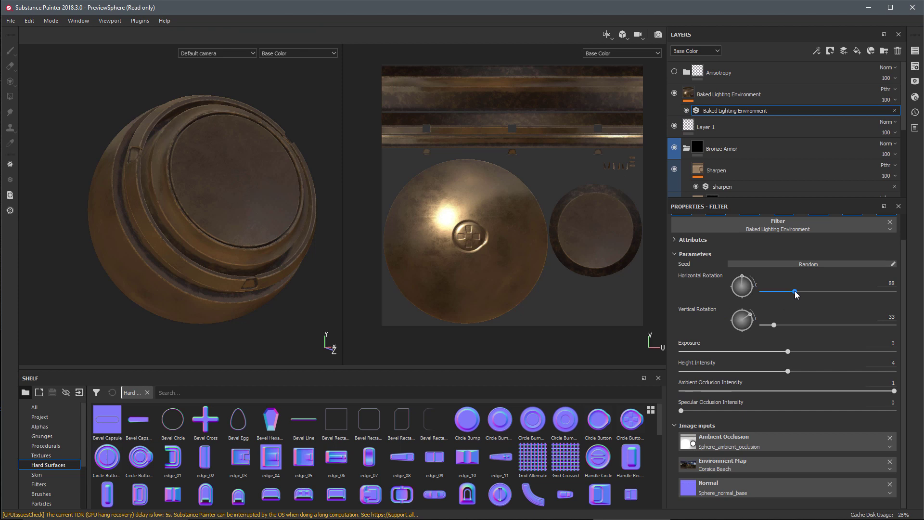
mouse_move(795, 291)
mouse_down()
mouse_move(811, 290)
mouse_move(791, 291)
mouse_move(817, 304)
mouse_move(794, 292)
mouse_up()
In Export Textures, keep the 2D View preset and Sphere at 2048x2048, then close without exporting
click(12, 21)
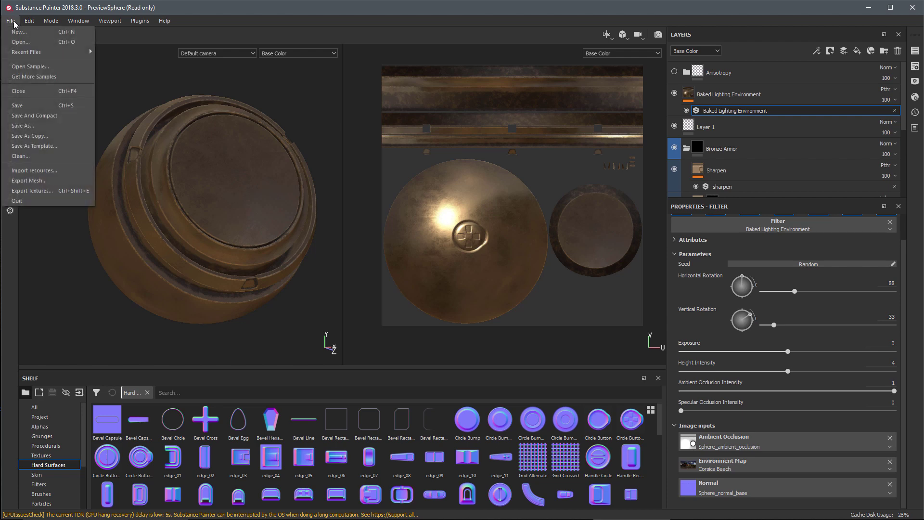
click(33, 190)
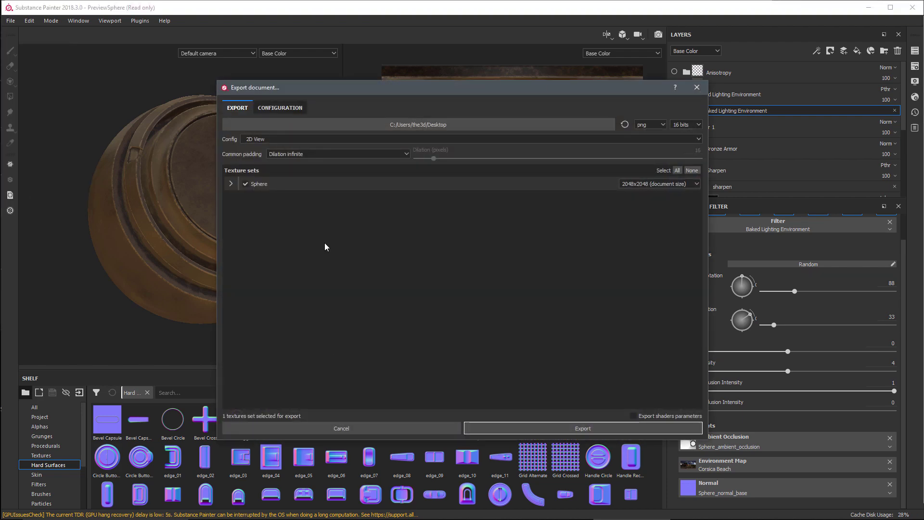
click(258, 139)
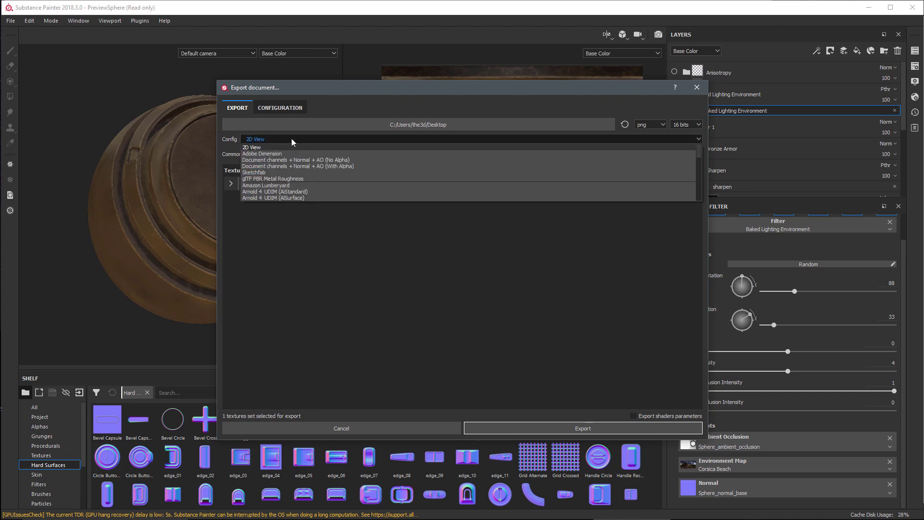
click(262, 147)
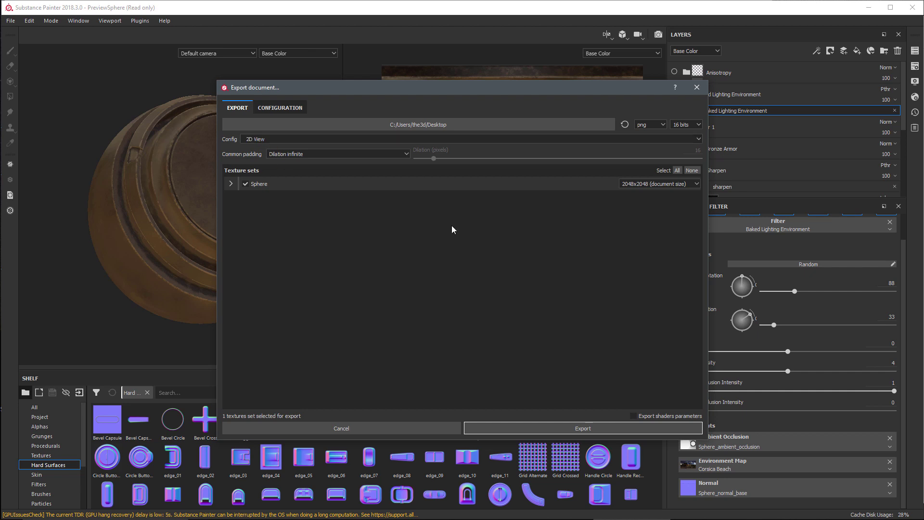
click(637, 184)
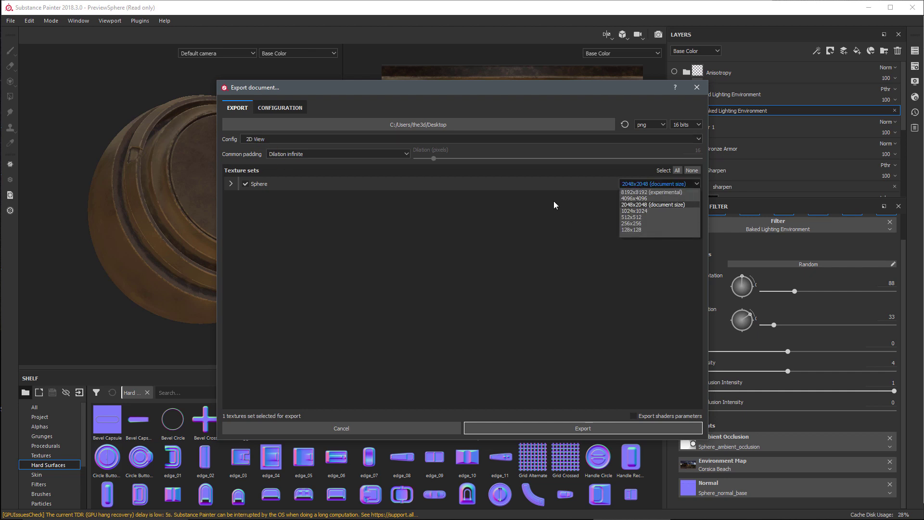
click(496, 202)
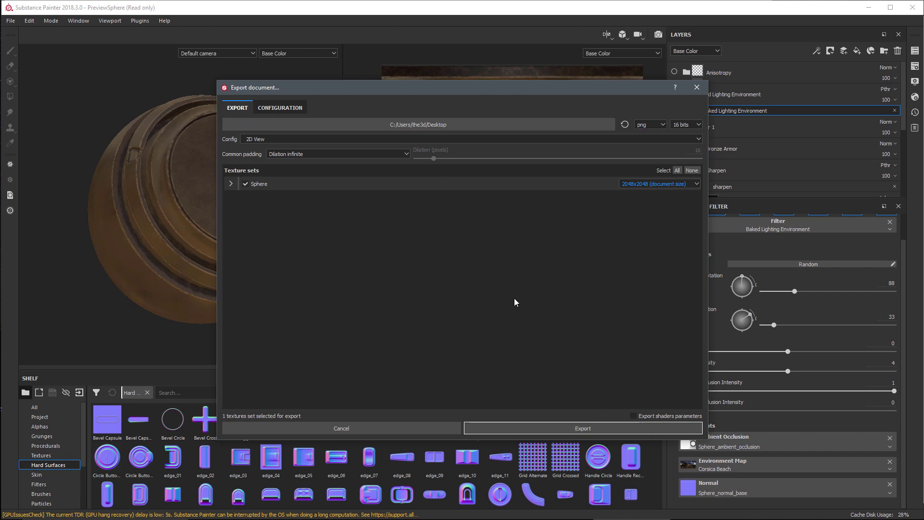
click(672, 94)
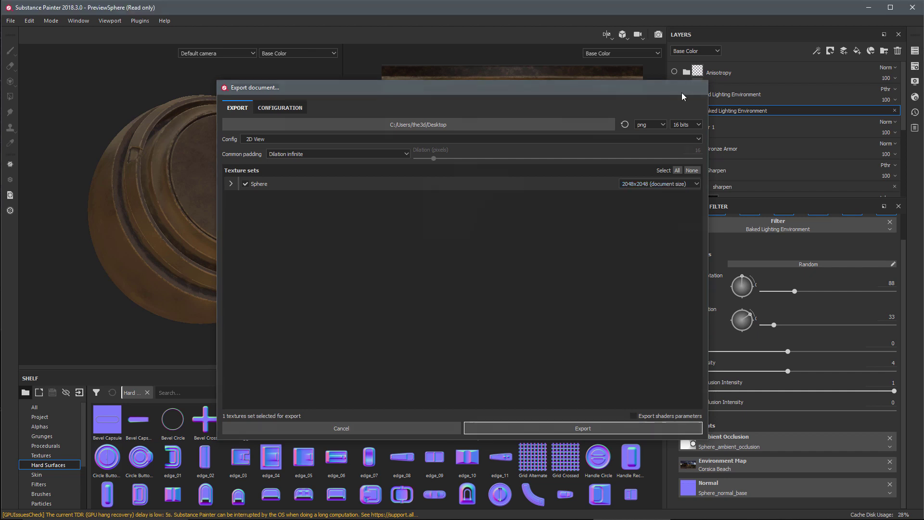
key(Escape)
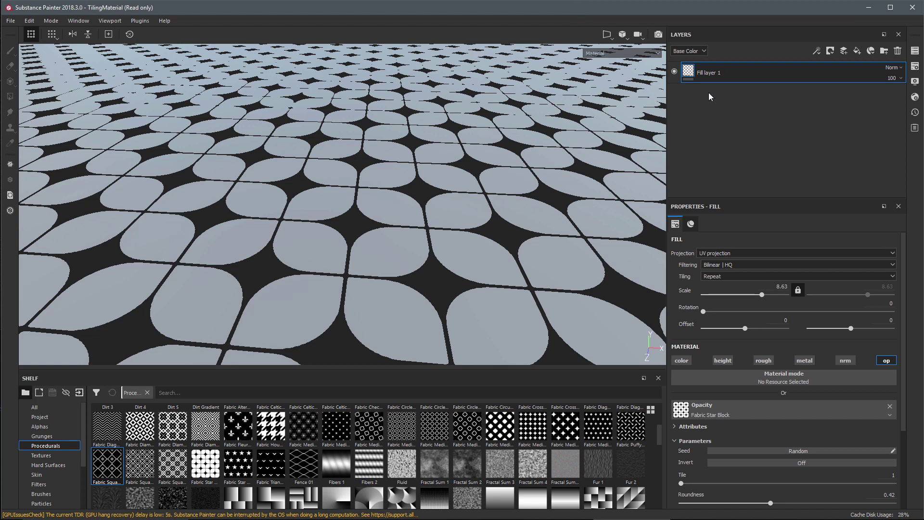
Enable Activate Temporal Anti-Aliasing in Display Settings and Alpha dithering in Shader Settings
click(913, 83)
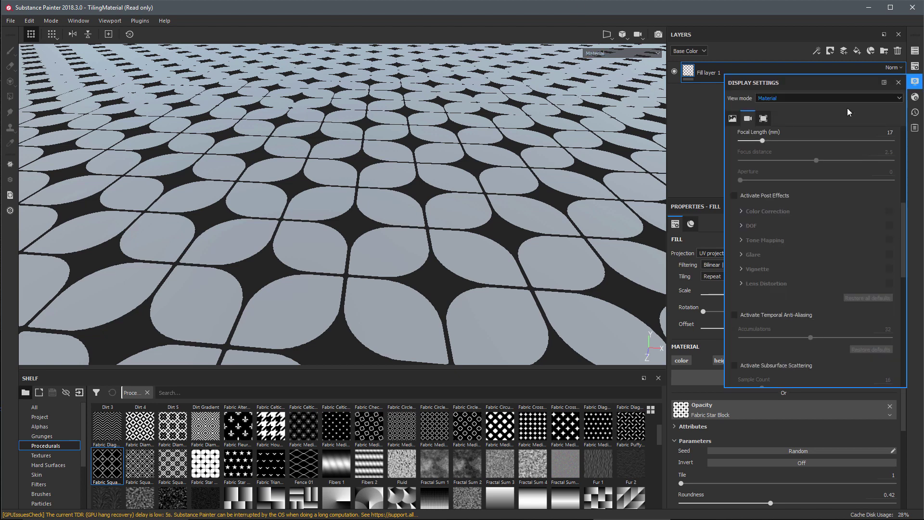
click(755, 314)
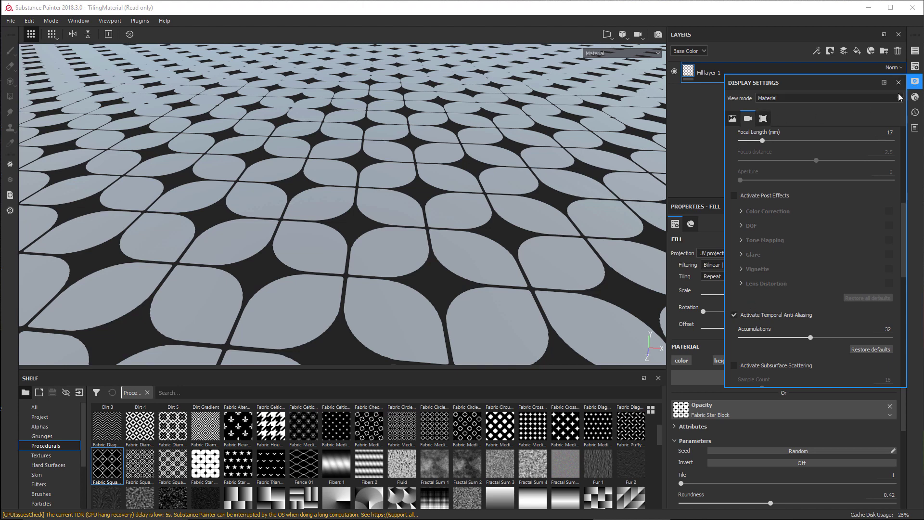
click(915, 97)
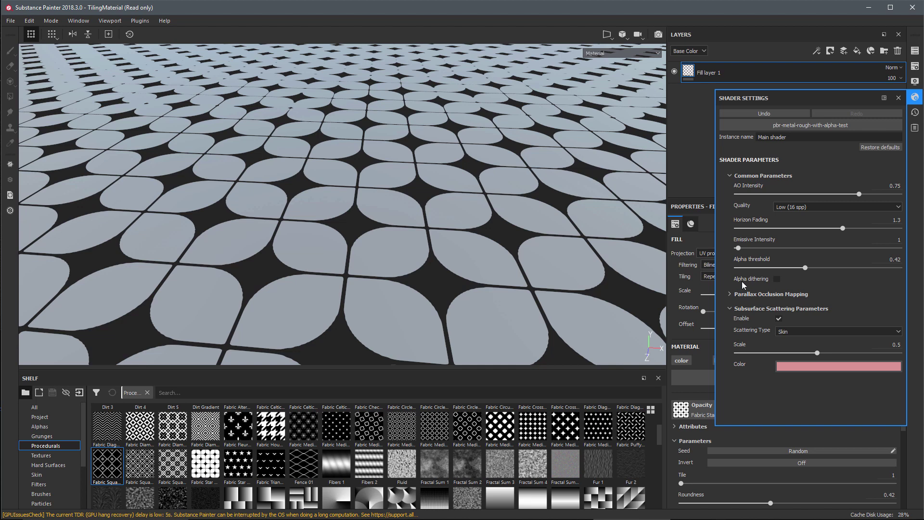
click(777, 279)
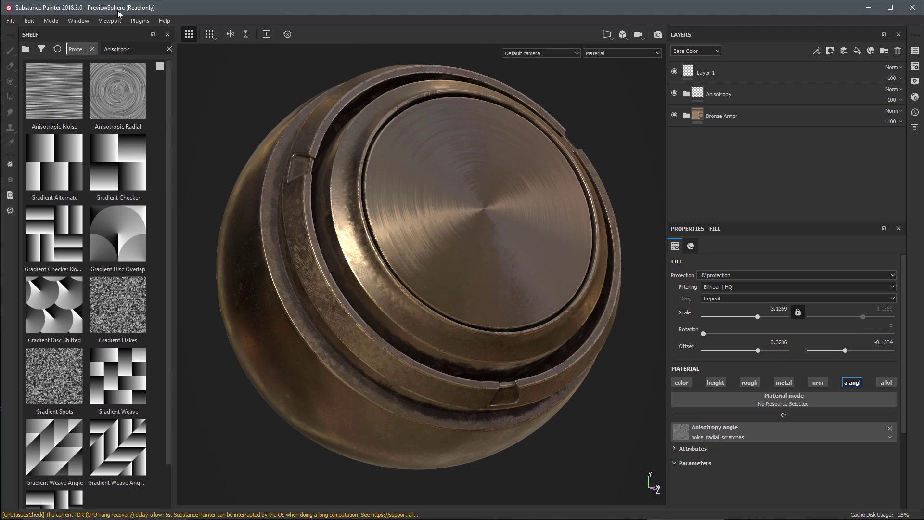
click(10, 20)
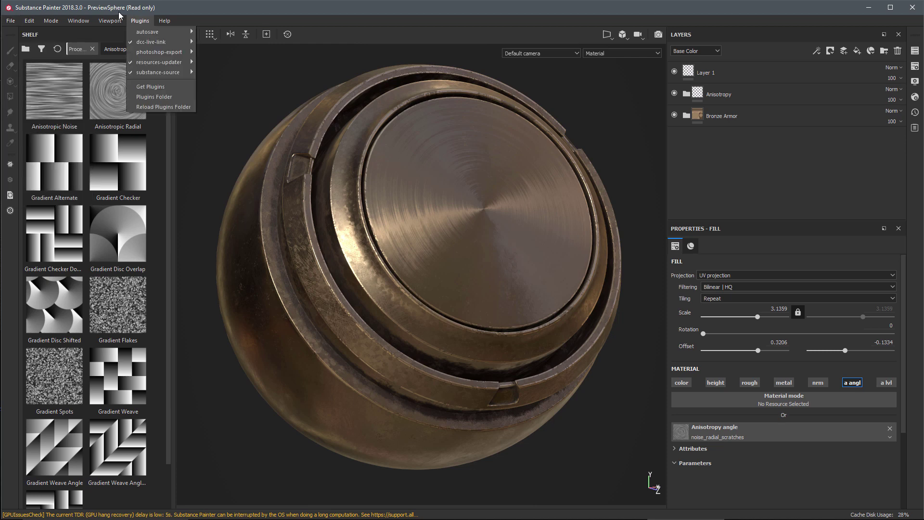
click(303, 97)
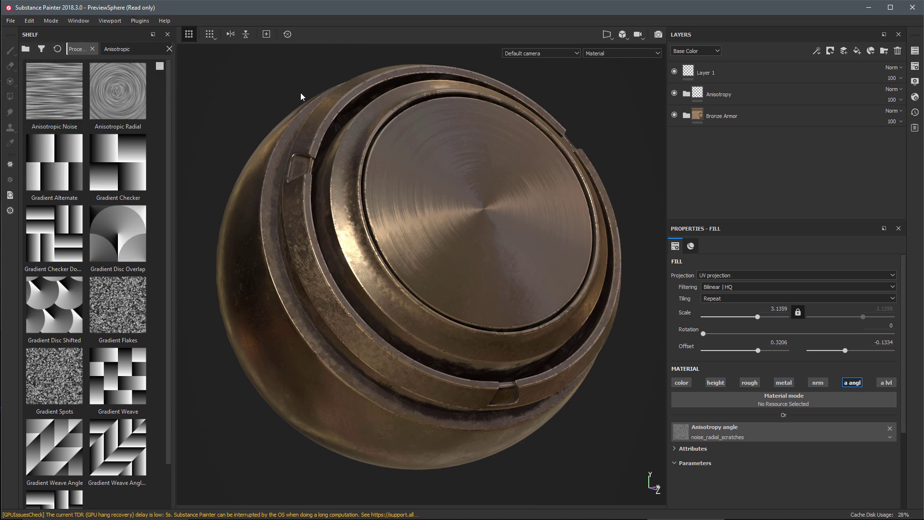
click(915, 97)
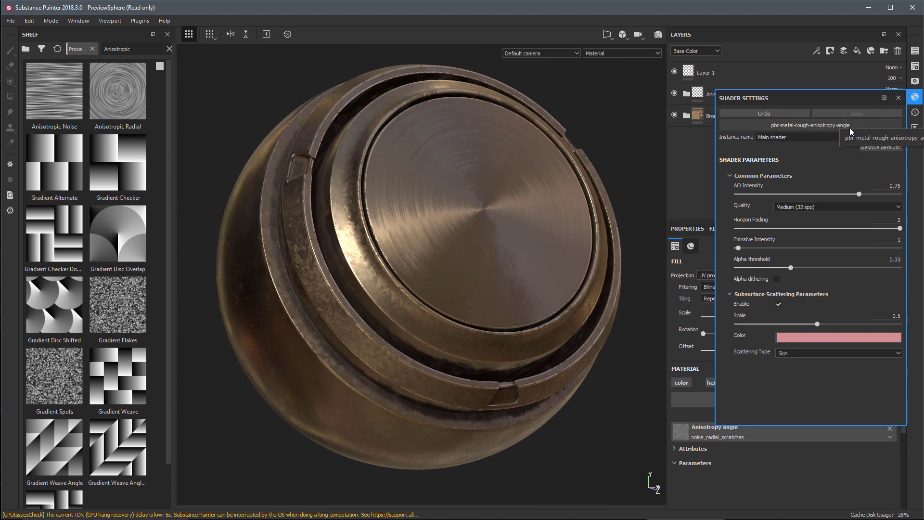
click(899, 98)
click(916, 67)
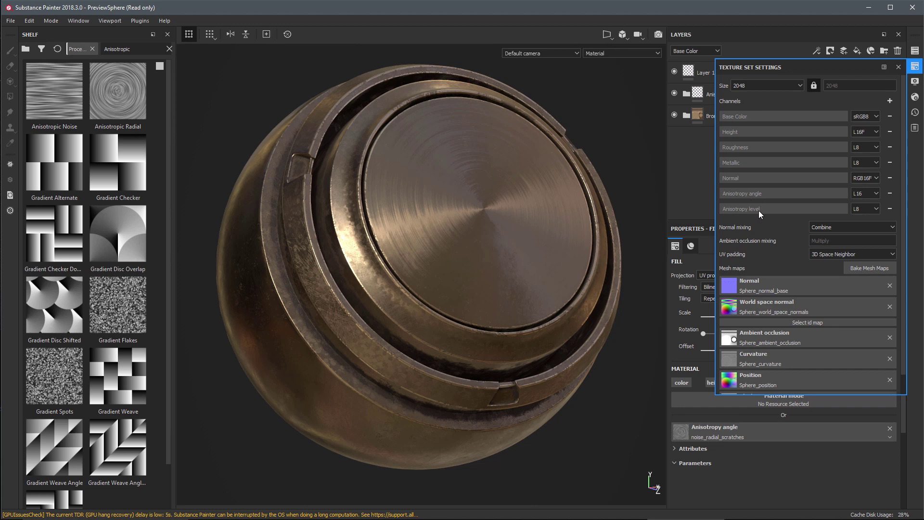
Expand the Anisotropy folder and inspect the Disc layer's two fills, including the Gradient Circular angle fill
click(898, 67)
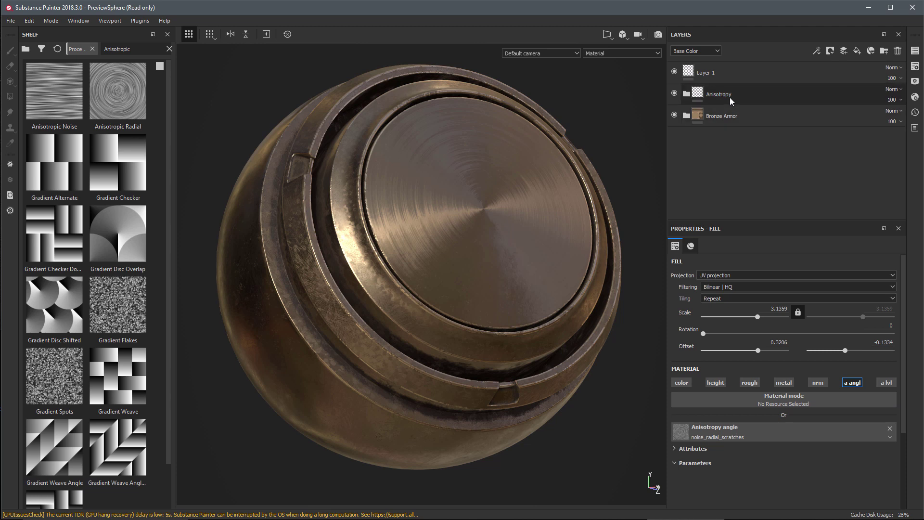
click(686, 94)
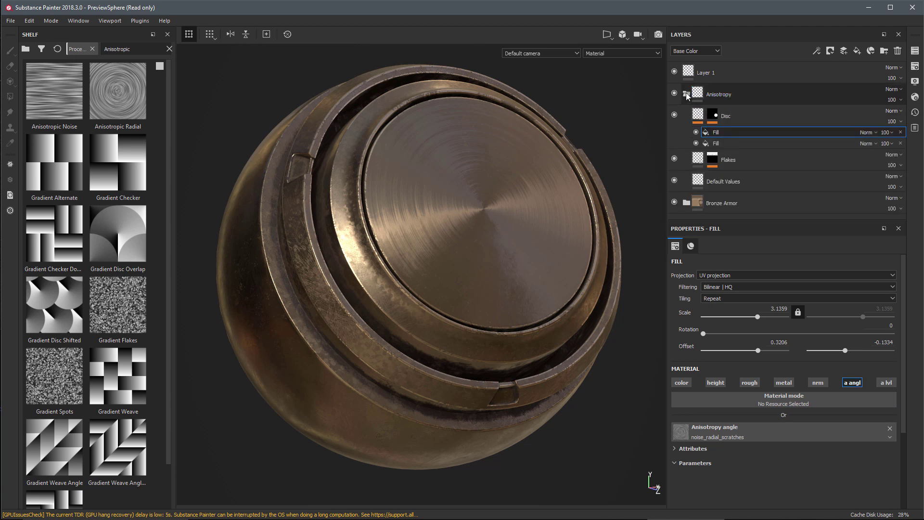
click(699, 117)
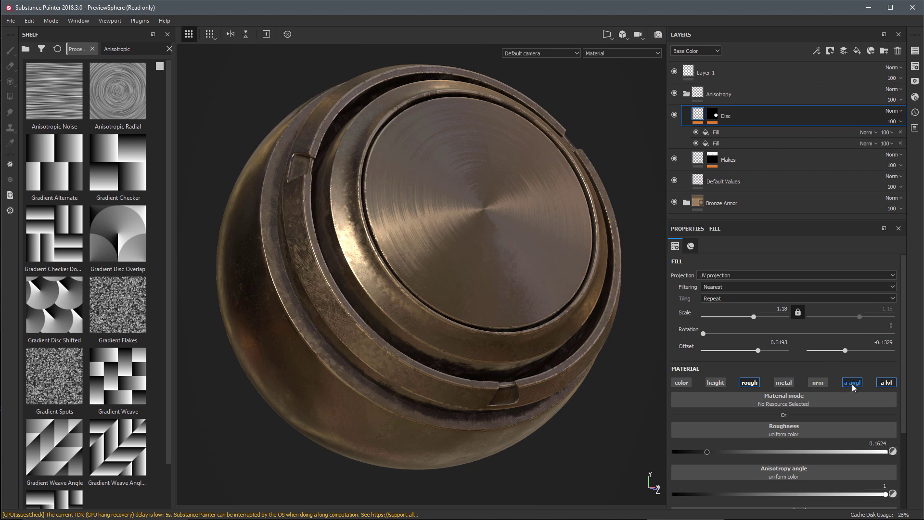
scroll(856, 386, down, 3)
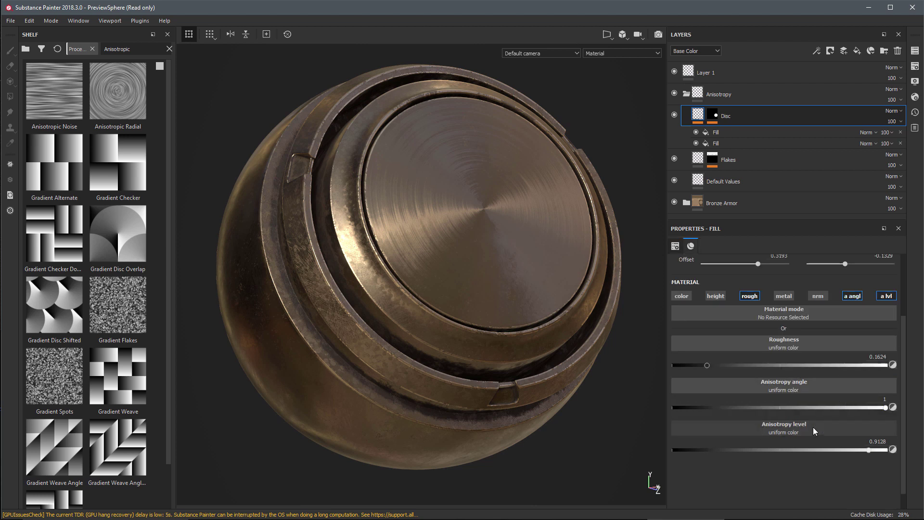
click(719, 134)
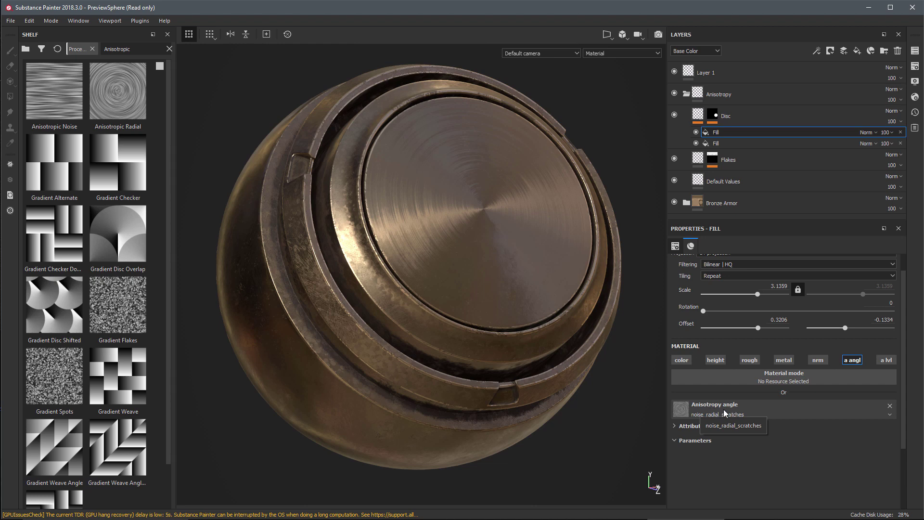
click(716, 143)
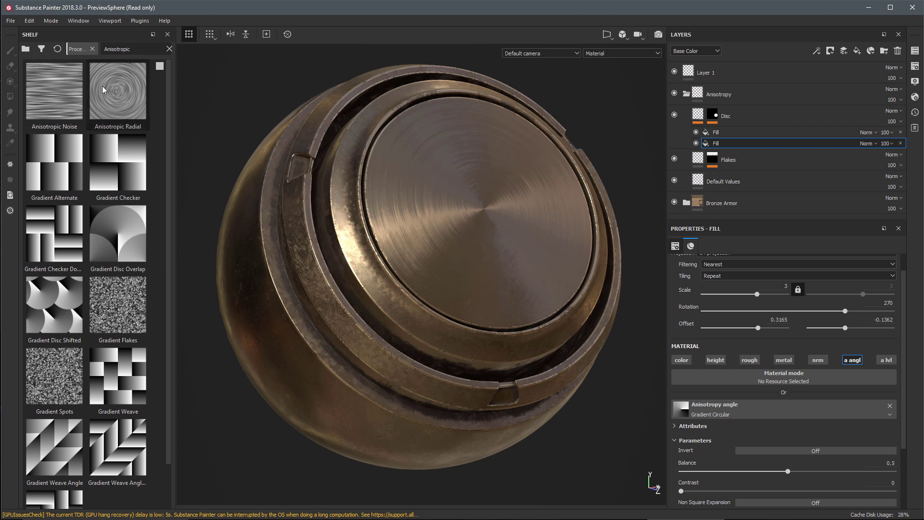
Select the 'Anisotropic' shelf search term and preview the Anisotropic Noise and Radial thumbnails
double_click(115, 48)
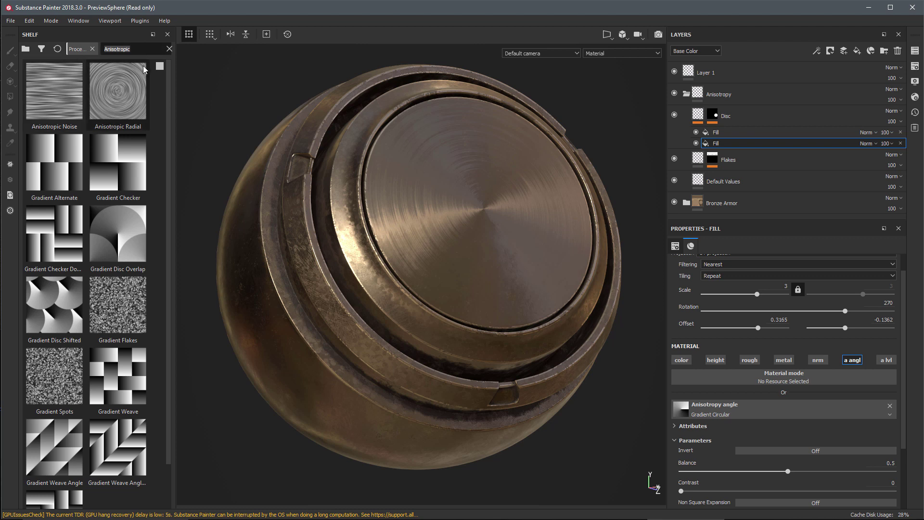
click(134, 49)
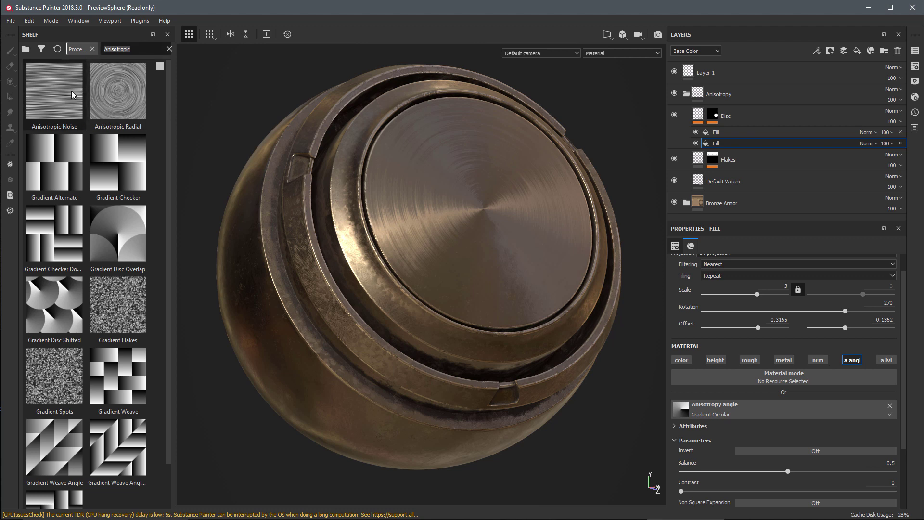
mouse_move(114, 90)
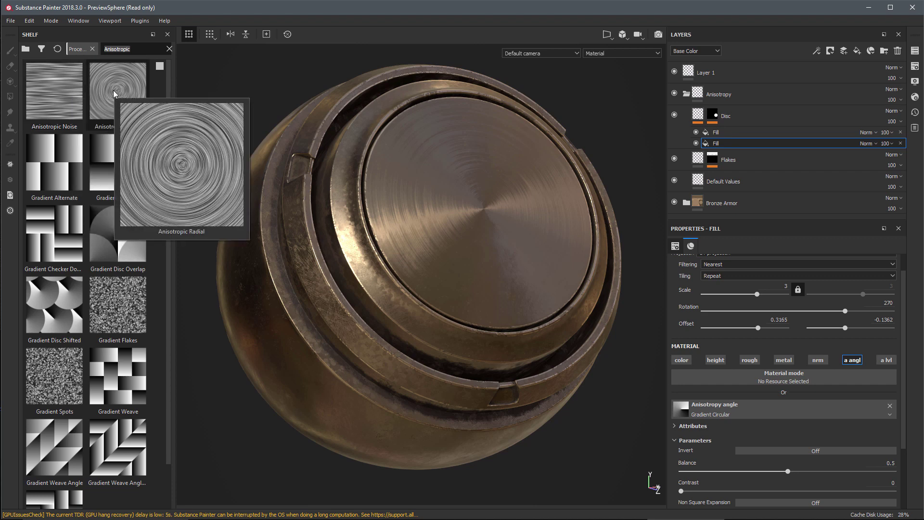
mouse_move(80, 150)
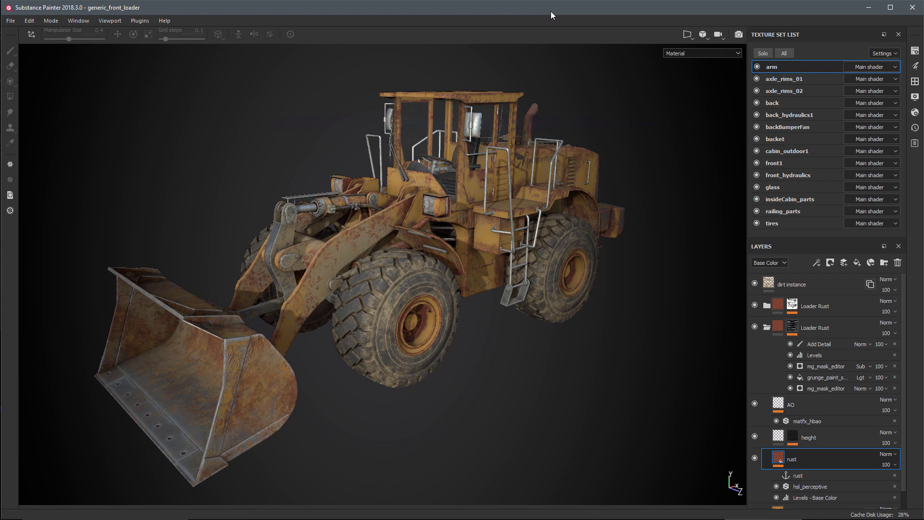
Open Edit > Settings and scroll the General page down to Temporary files and Iray hardware
click(30, 21)
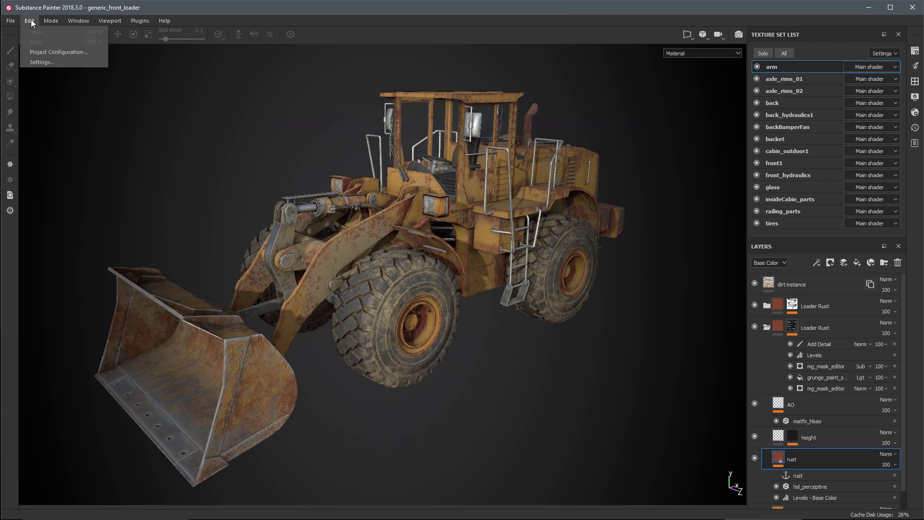
click(33, 61)
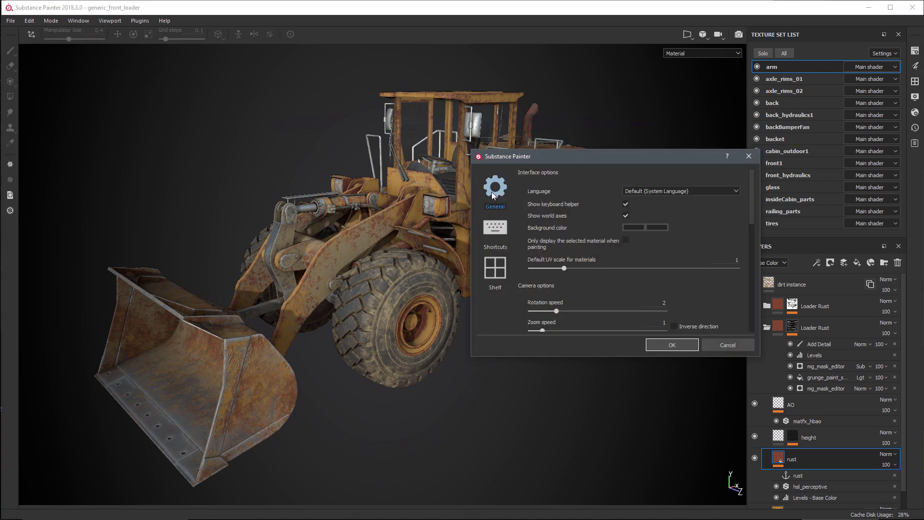
drag(750, 206, 728, 297)
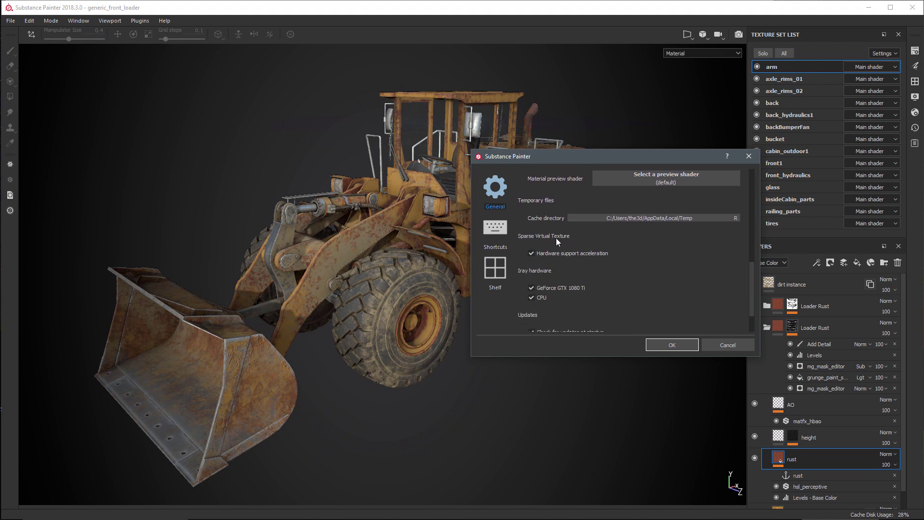